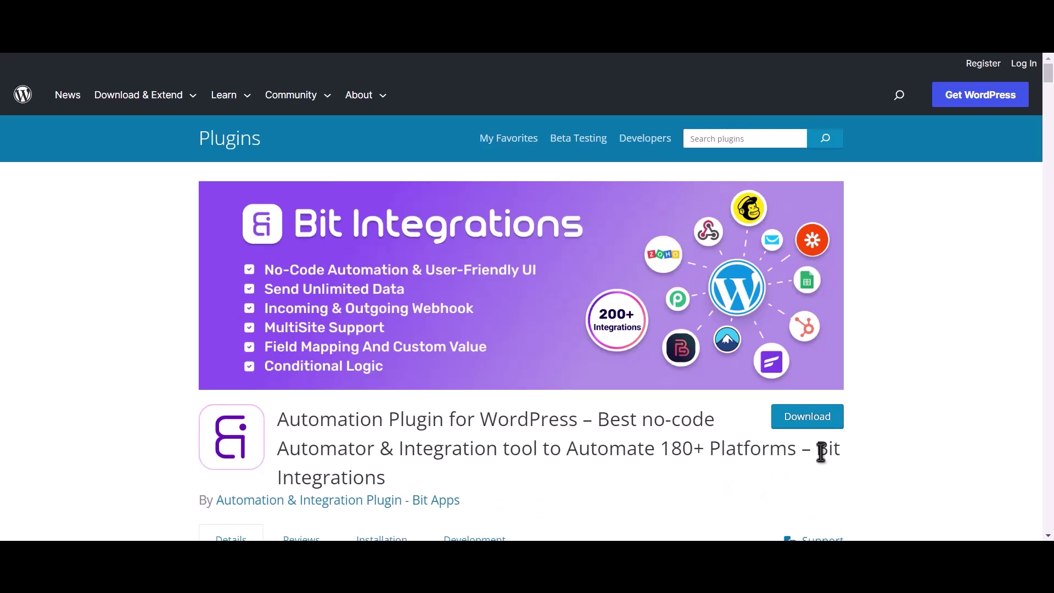
Highlight 'Bit Integrations' at the end of the WordPress.org plugin title
drag(818, 450, 825, 464)
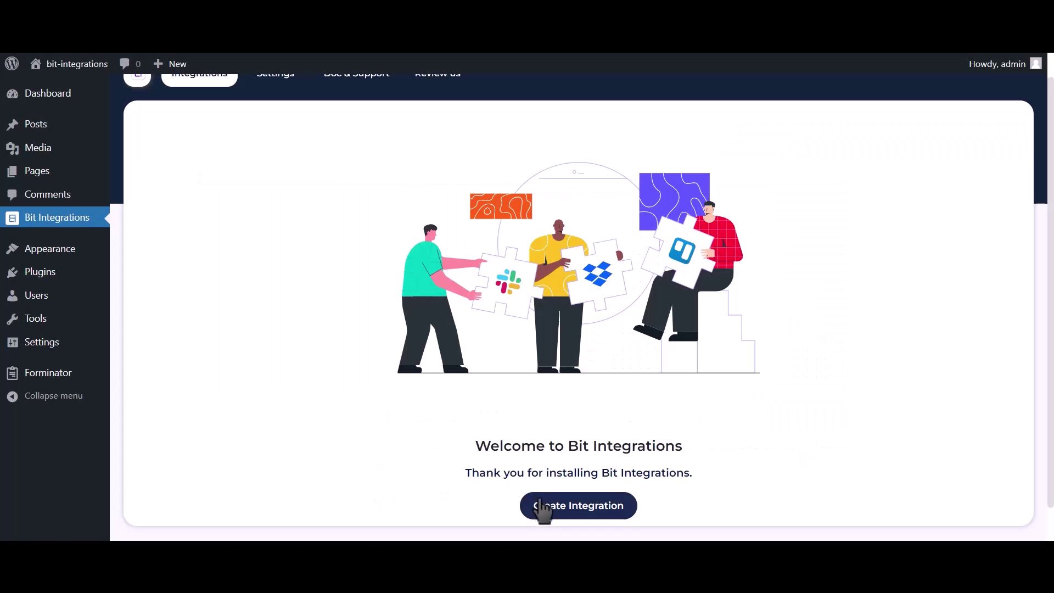
Create a new integration with Forminator's contact-us form as its trigger
click(541, 507)
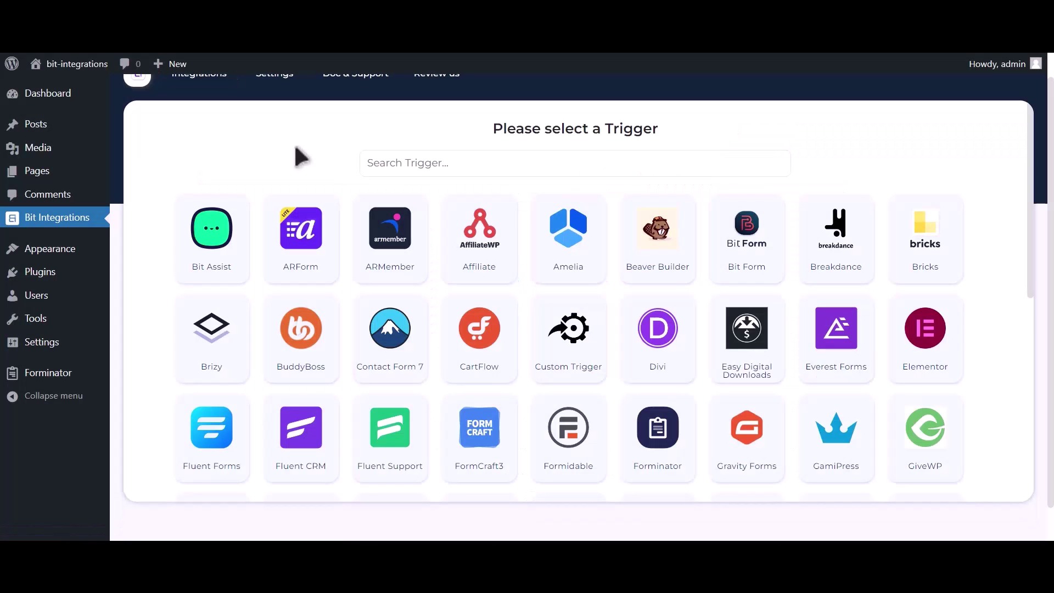
click(379, 165)
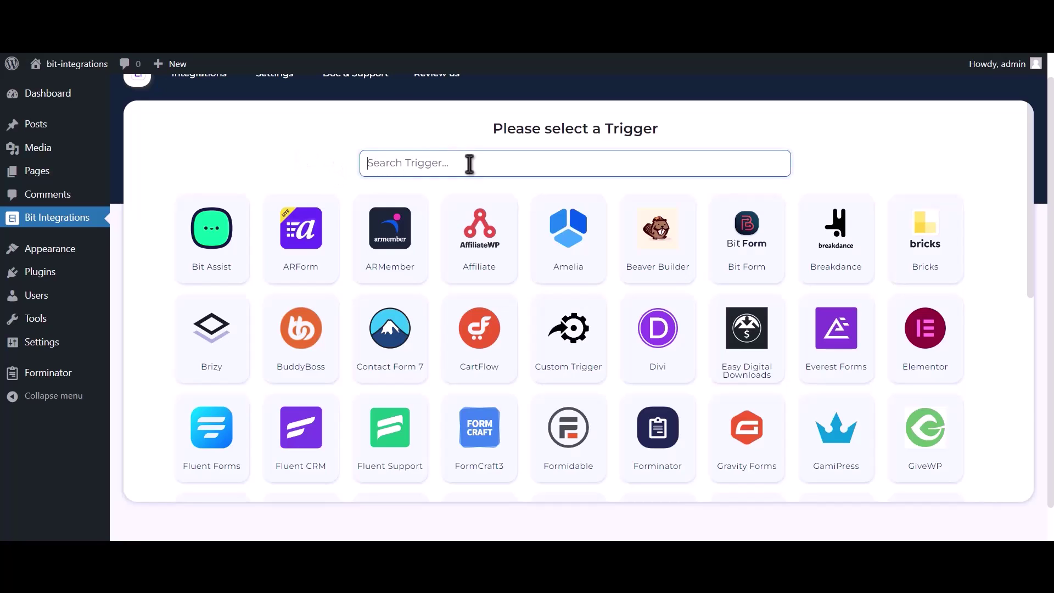
text(forminator)
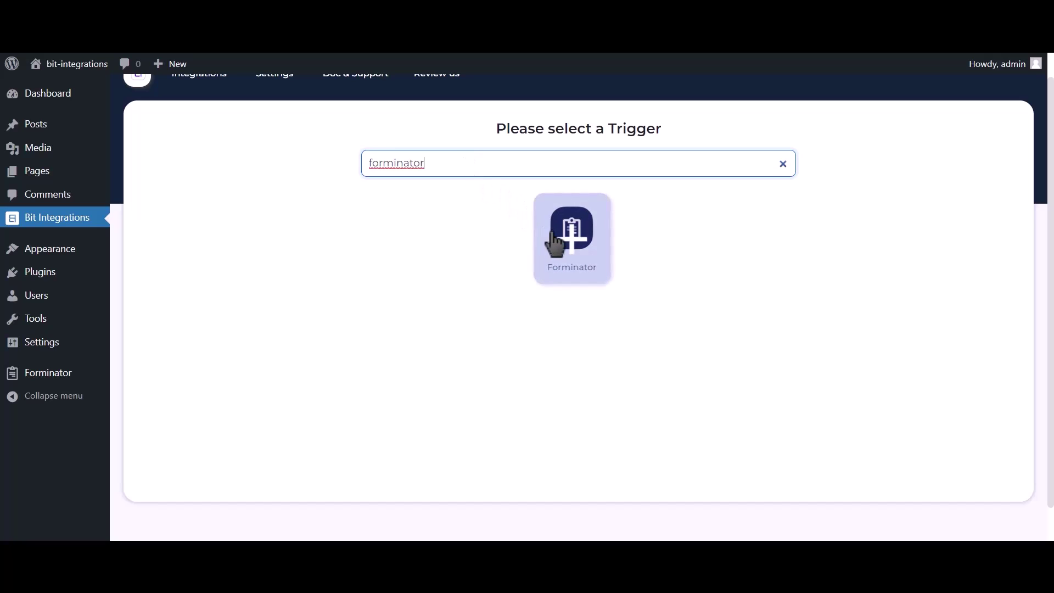
click(554, 242)
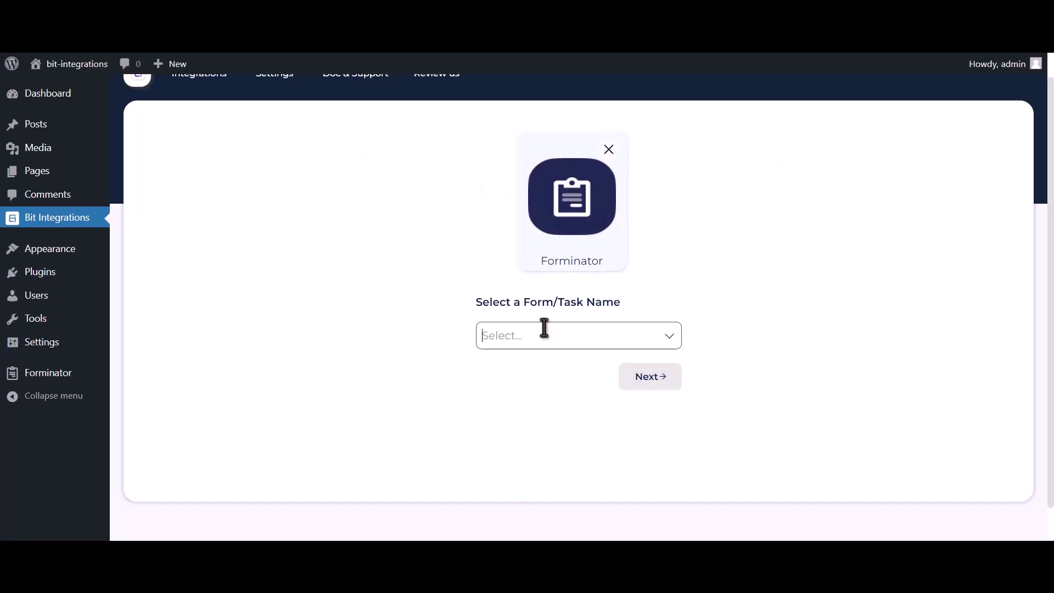
click(544, 332)
click(545, 369)
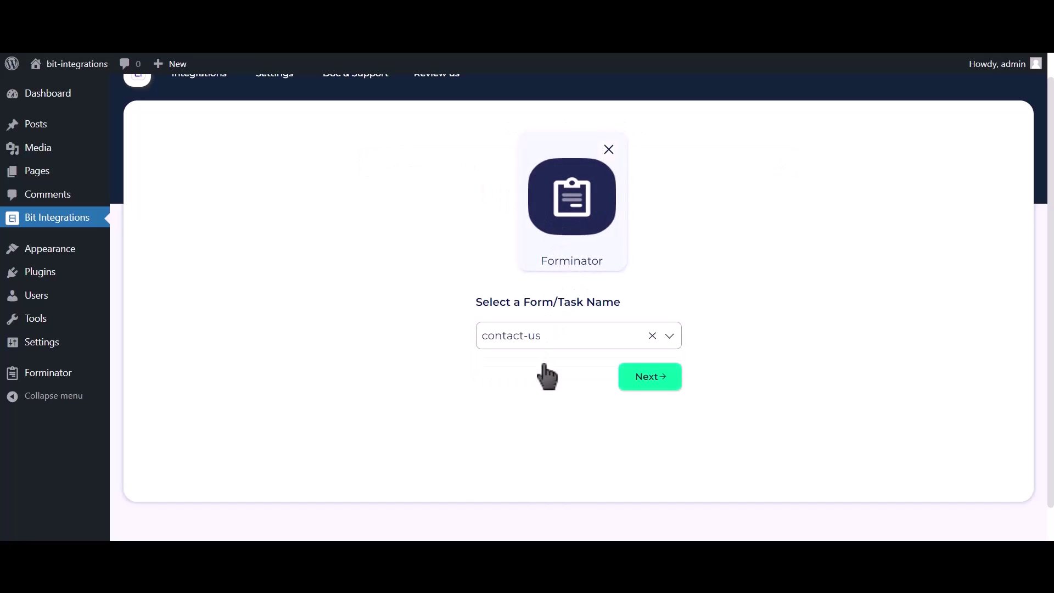
click(634, 386)
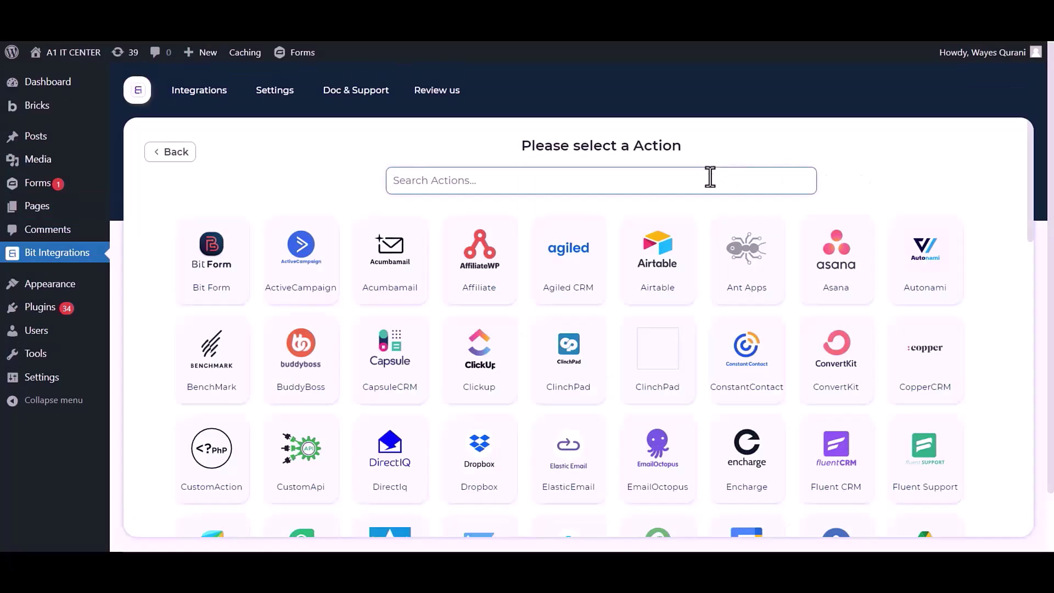
text(Whatsapp)
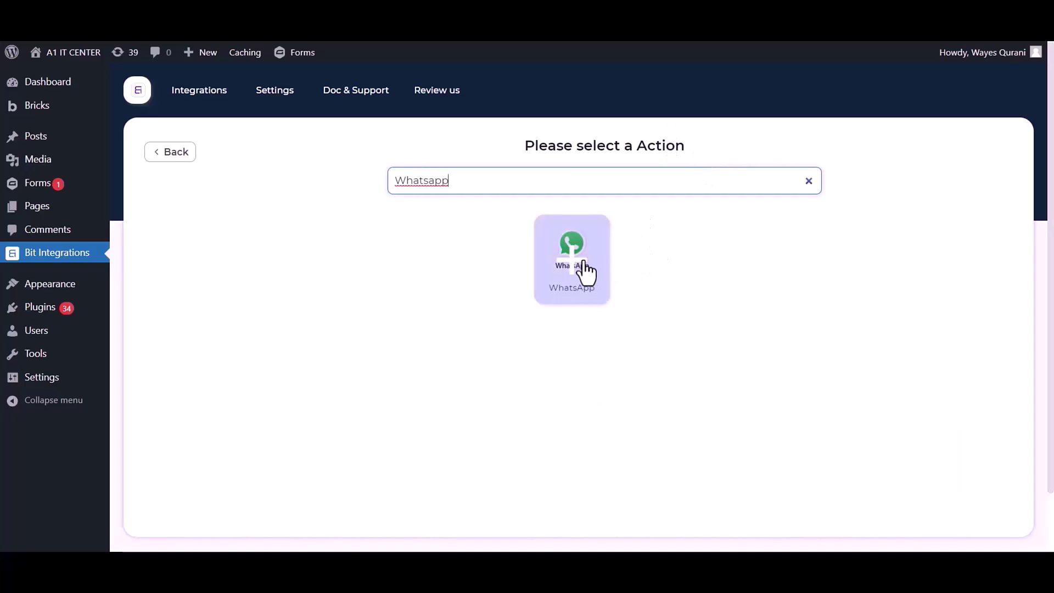
Pick WhatsApp as the action and highlight its name, phone ID, account ID and token fields
click(582, 268)
drag(256, 227, 151, 224)
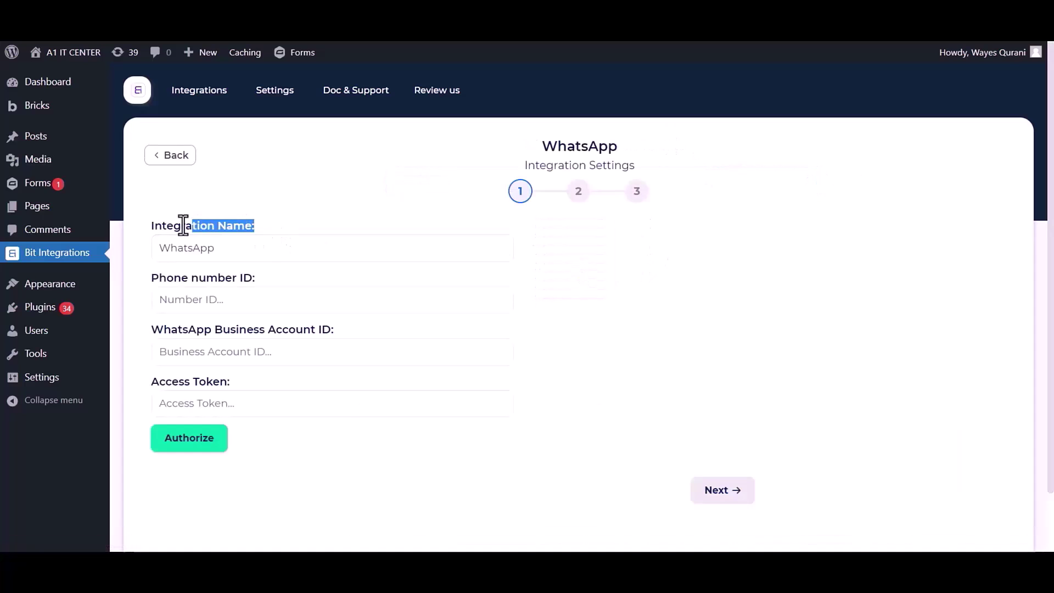
mouse_move(212, 247)
mouse_down()
mouse_move(158, 249)
mouse_move(149, 281)
mouse_move(256, 280)
mouse_up()
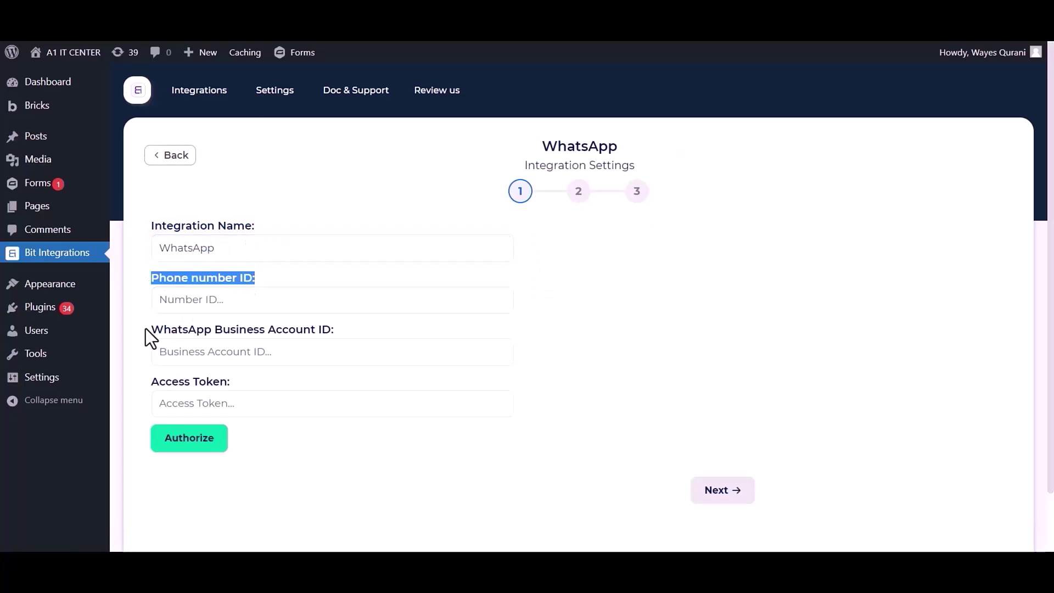
drag(146, 329, 326, 327)
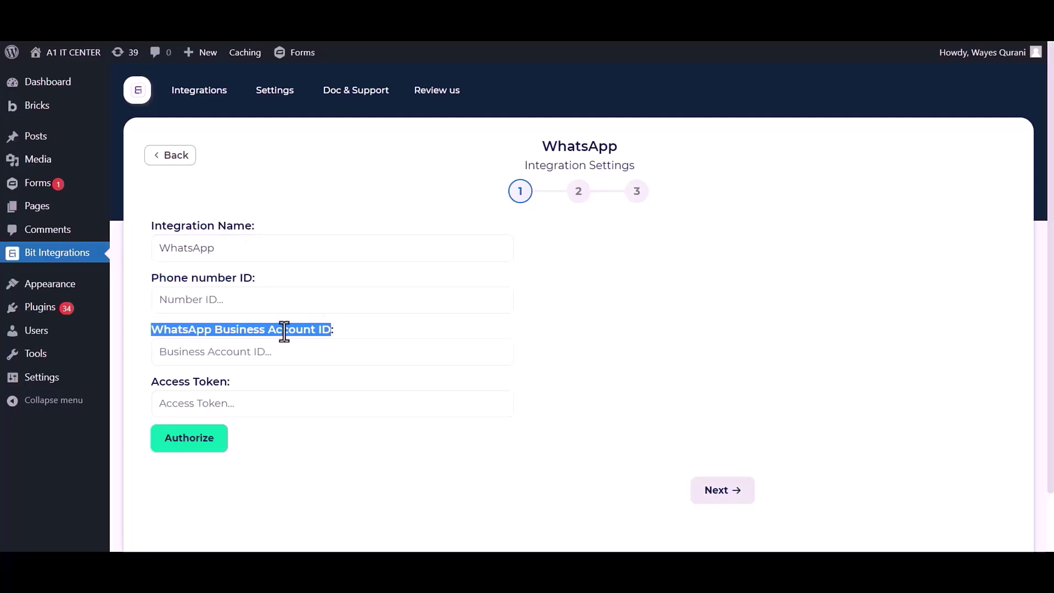
drag(153, 378, 247, 385)
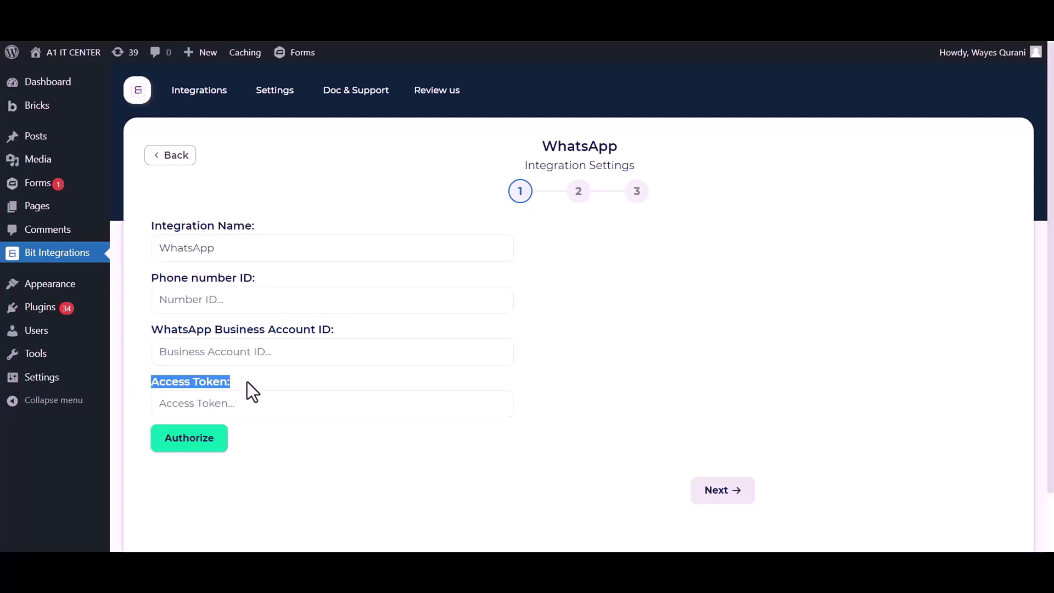
Start a new Meta app with the Other use case and Business app type
click(333, 446)
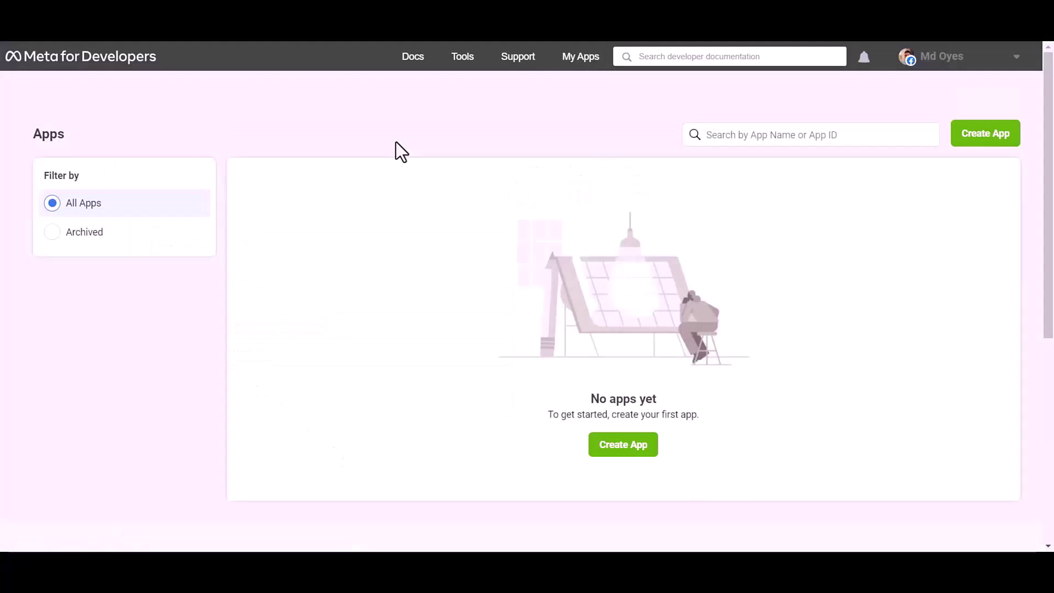
click(989, 139)
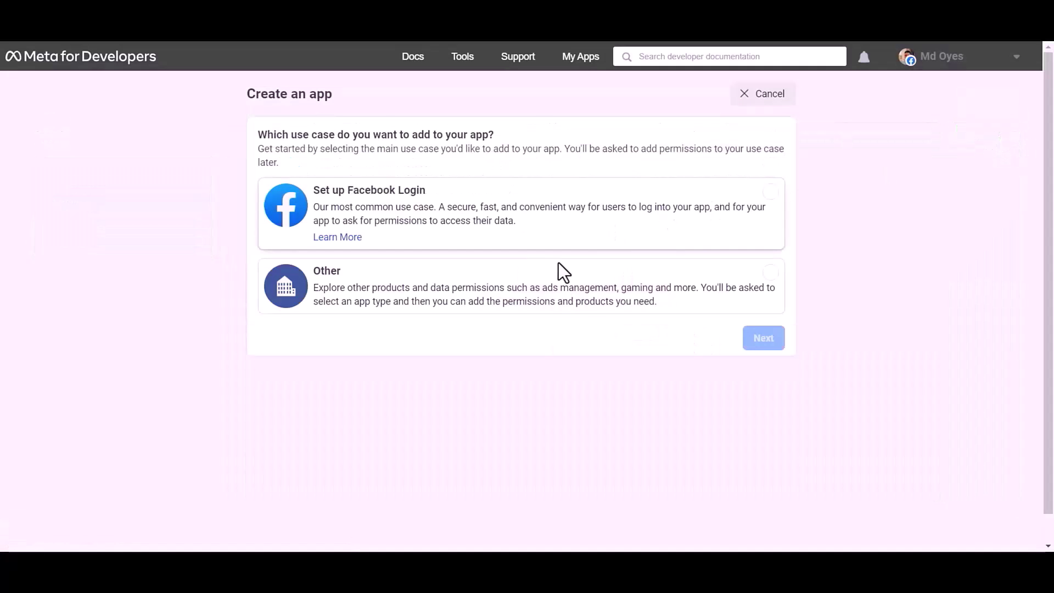
click(550, 303)
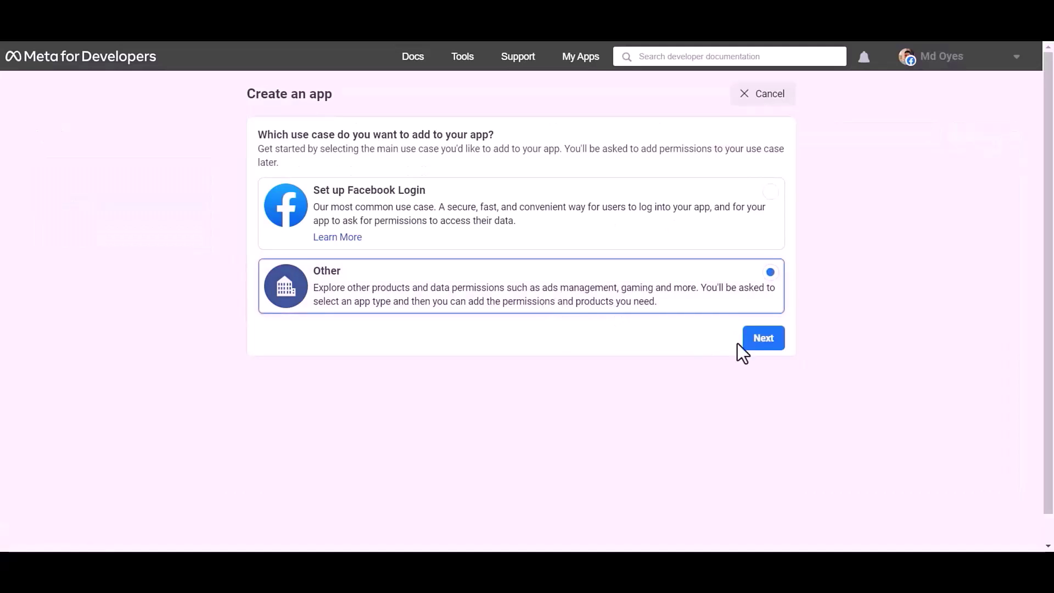
click(766, 345)
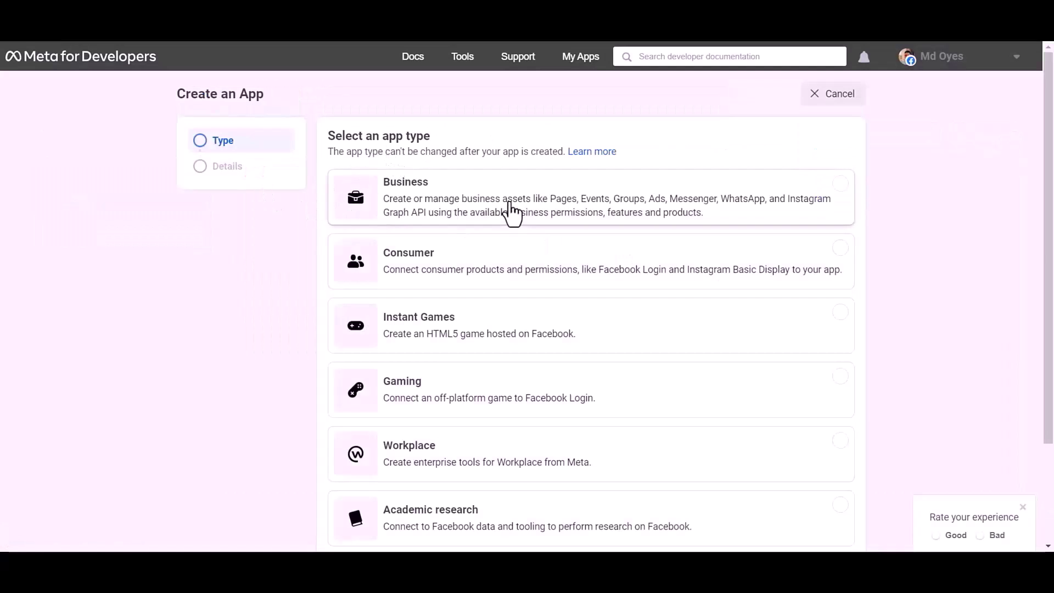
click(464, 212)
scroll(754, 210, down, 2)
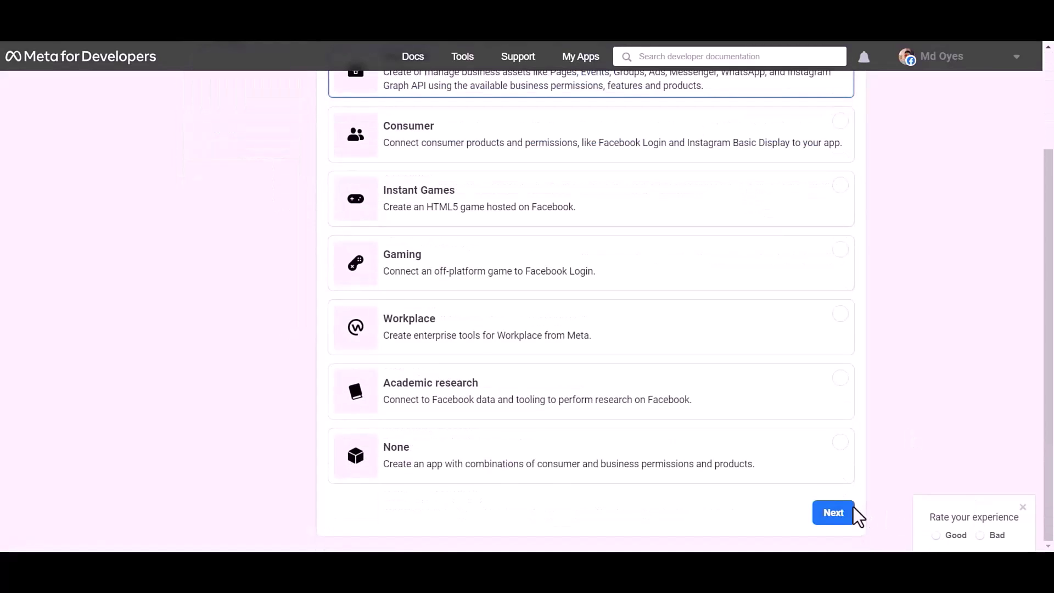
Name the app 'Bit Integrations', create it, and begin the password confirmation
click(832, 517)
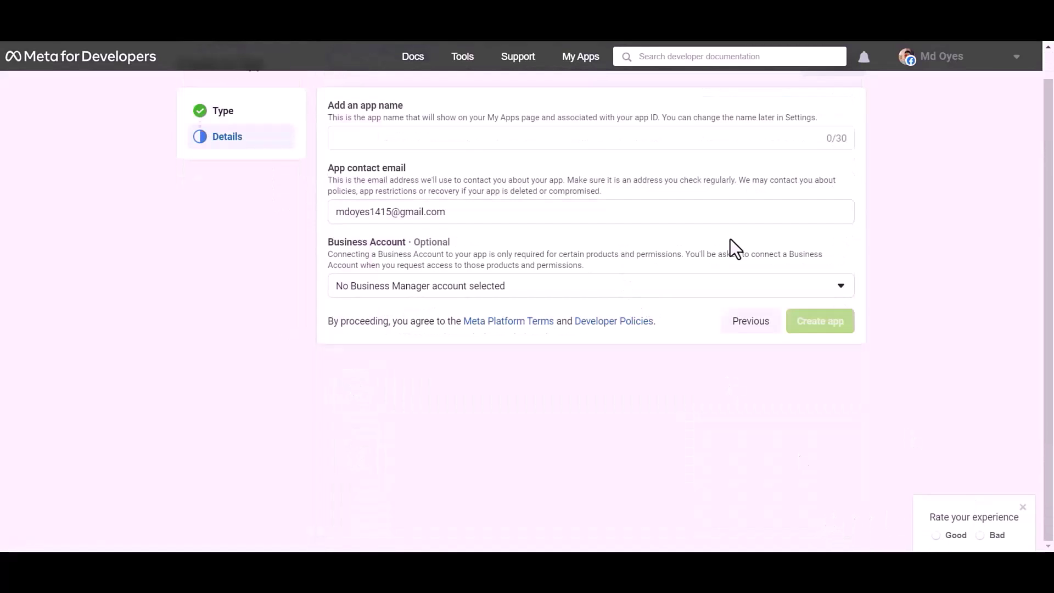
click(426, 137)
text(Bit Integrations)
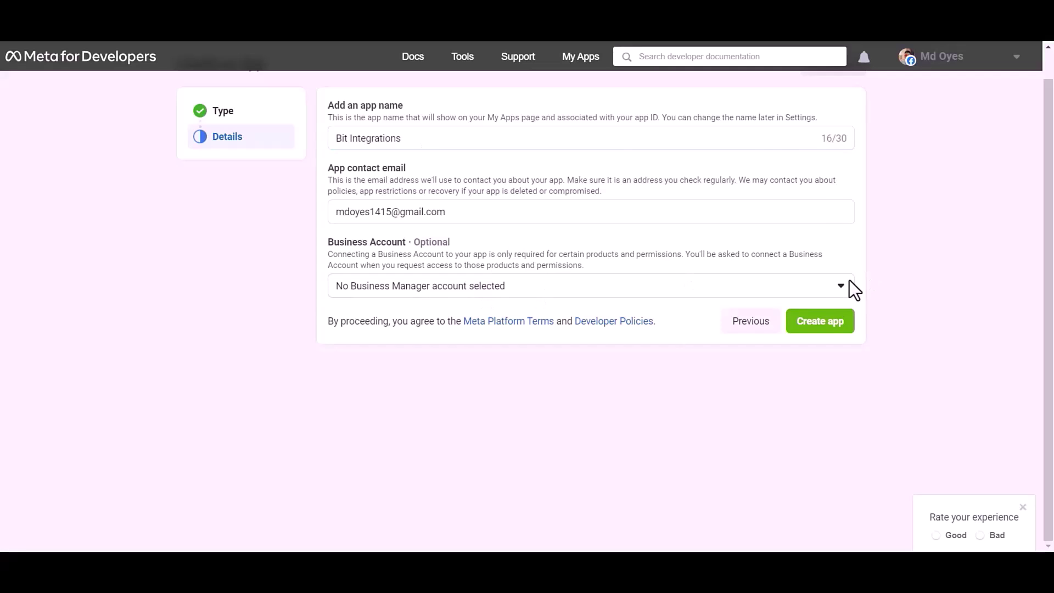
click(820, 355)
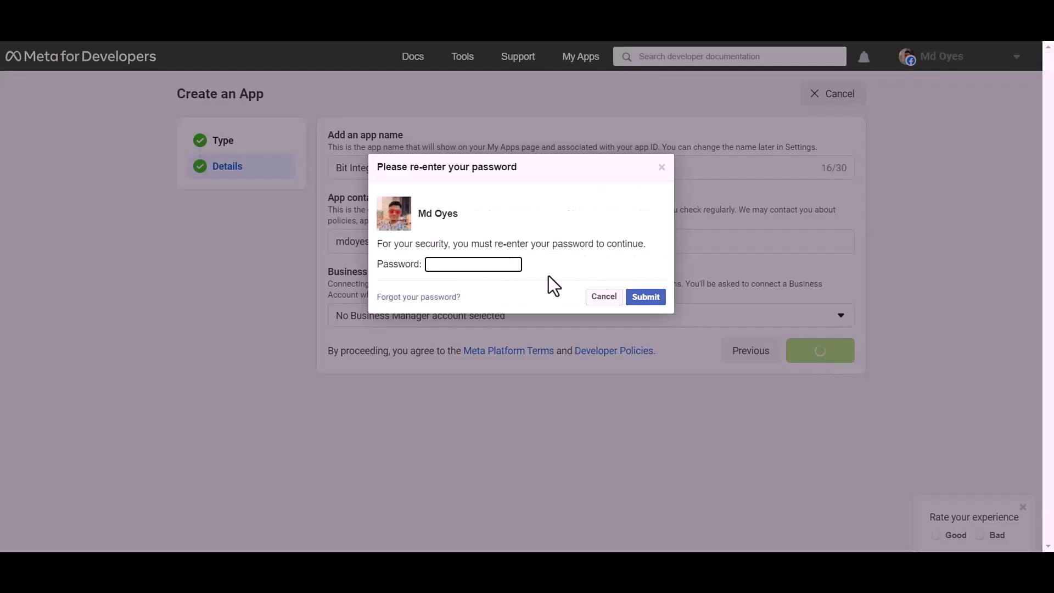
click(487, 264)
Confirm the password, add WhatsApp under Test Business, and go to Getting started
click(500, 300)
click(645, 297)
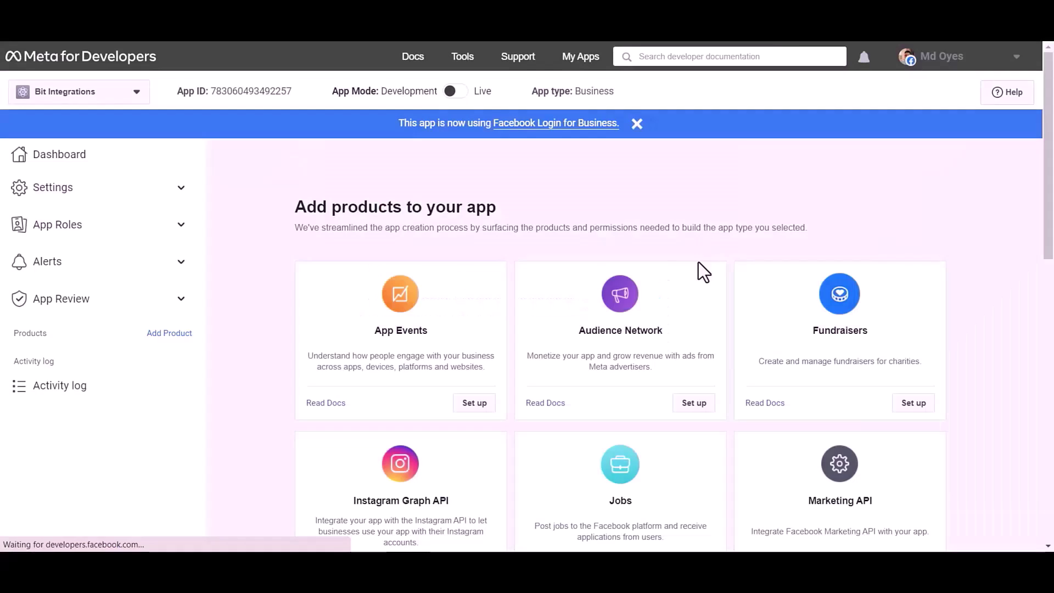
scroll(571, 171, down, 2)
scroll(570, 173, down, 2)
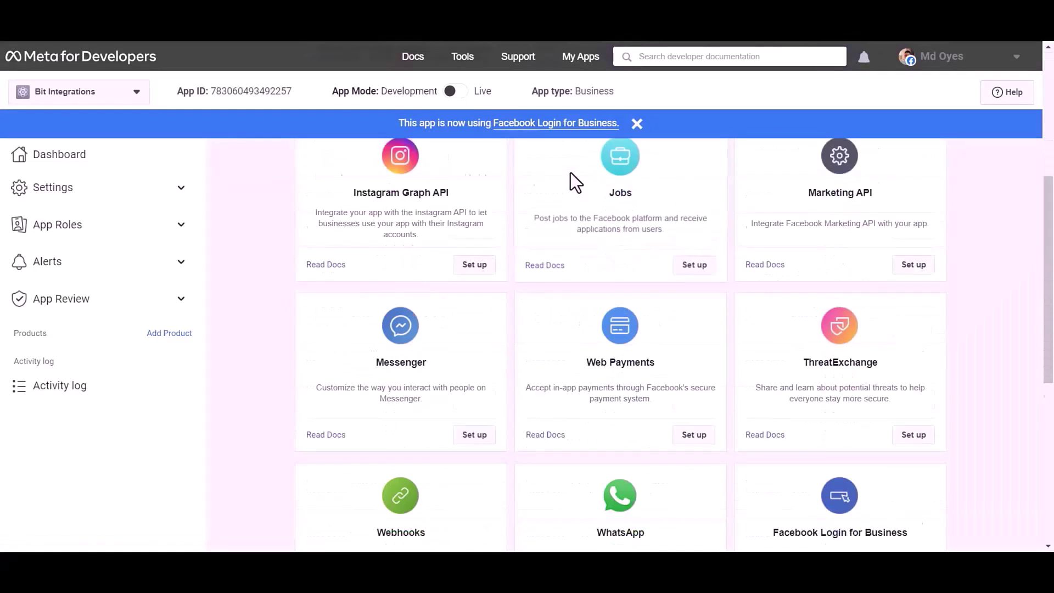
scroll(571, 172, down, 3)
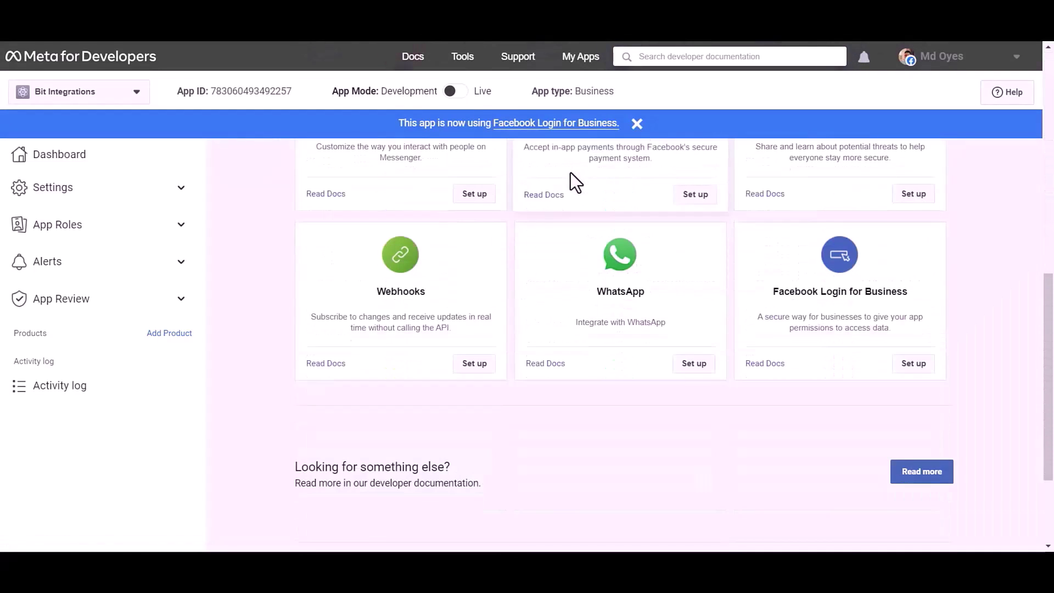
click(694, 368)
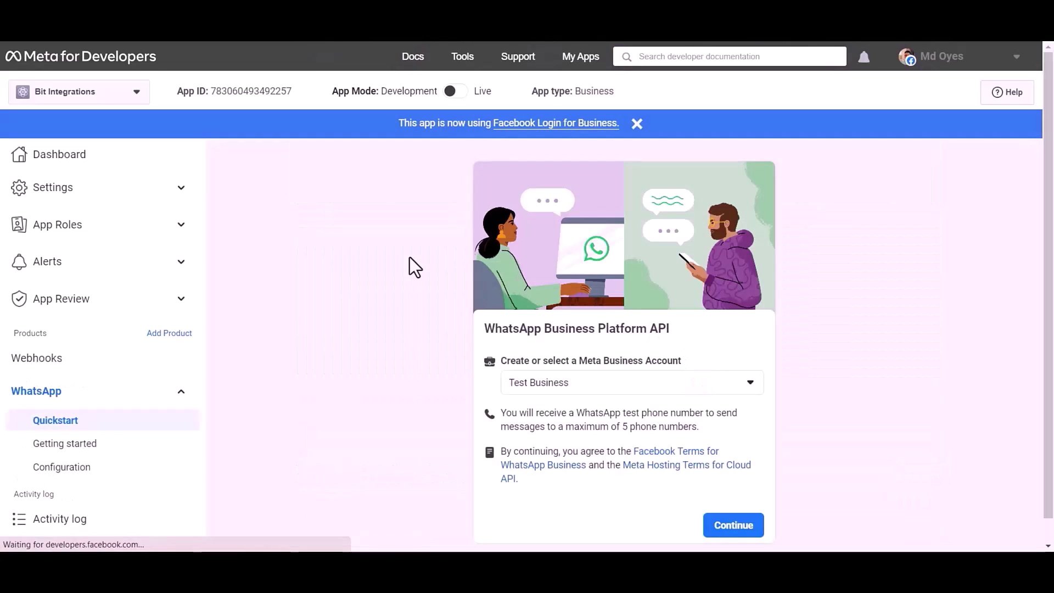
click(735, 527)
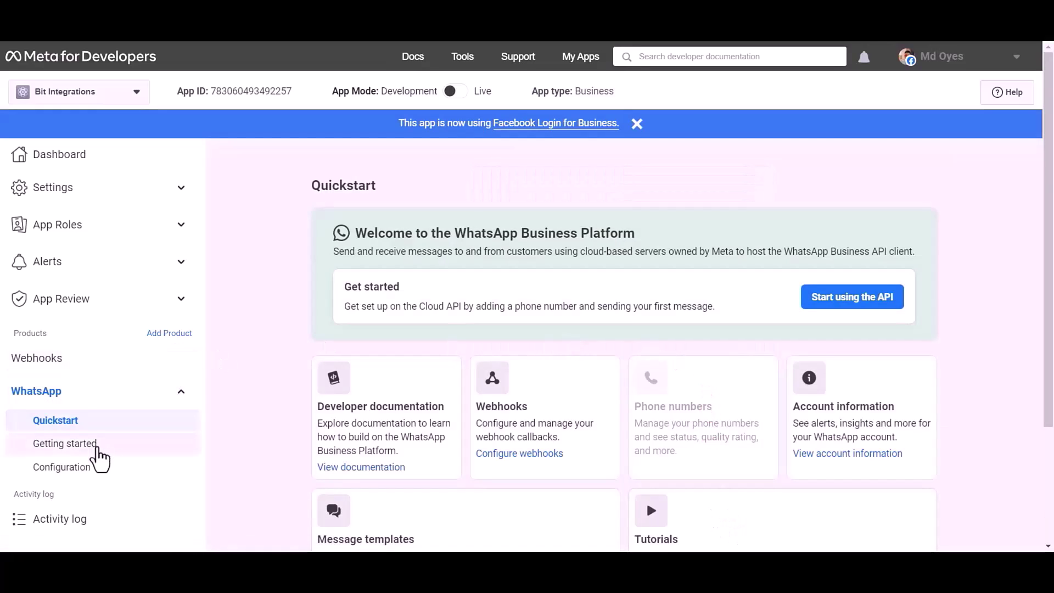
click(97, 455)
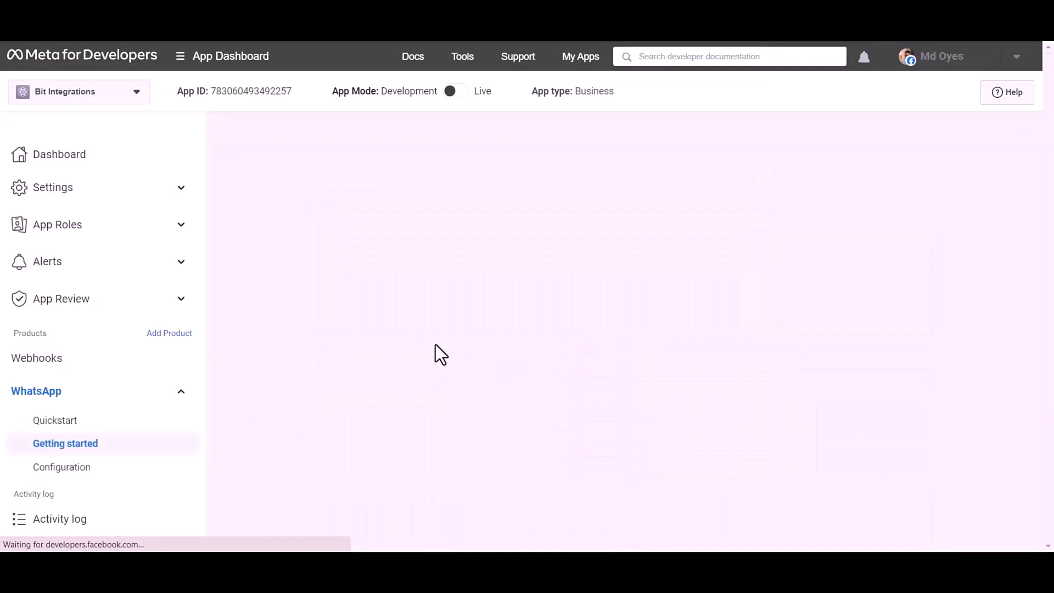
scroll(454, 320, down, 1)
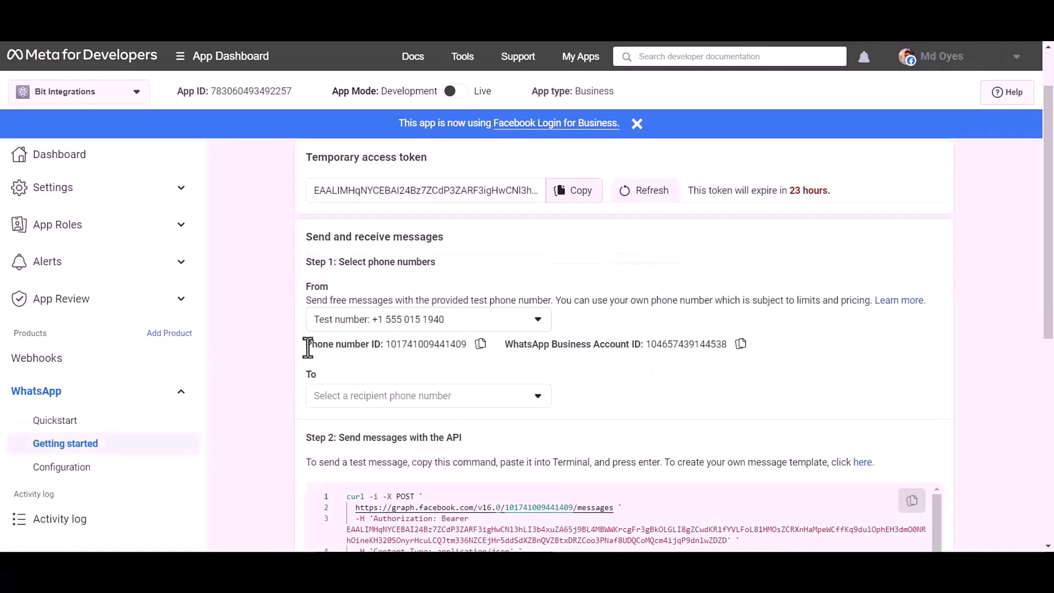
Highlight the ID labels and paste the phone number ID into the integration form
drag(303, 346, 378, 347)
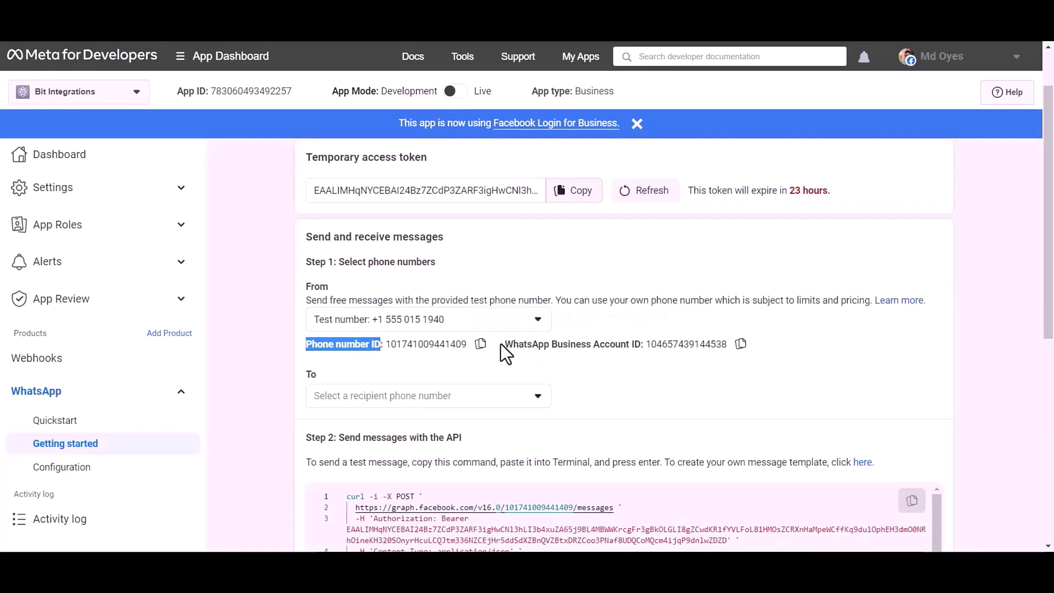
drag(503, 346, 638, 348)
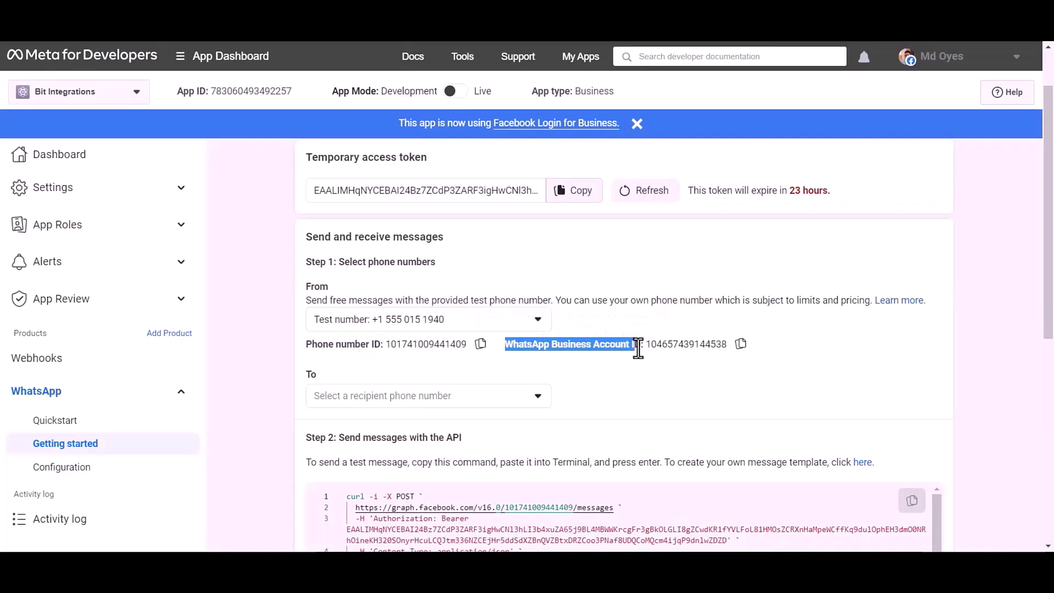
click(698, 381)
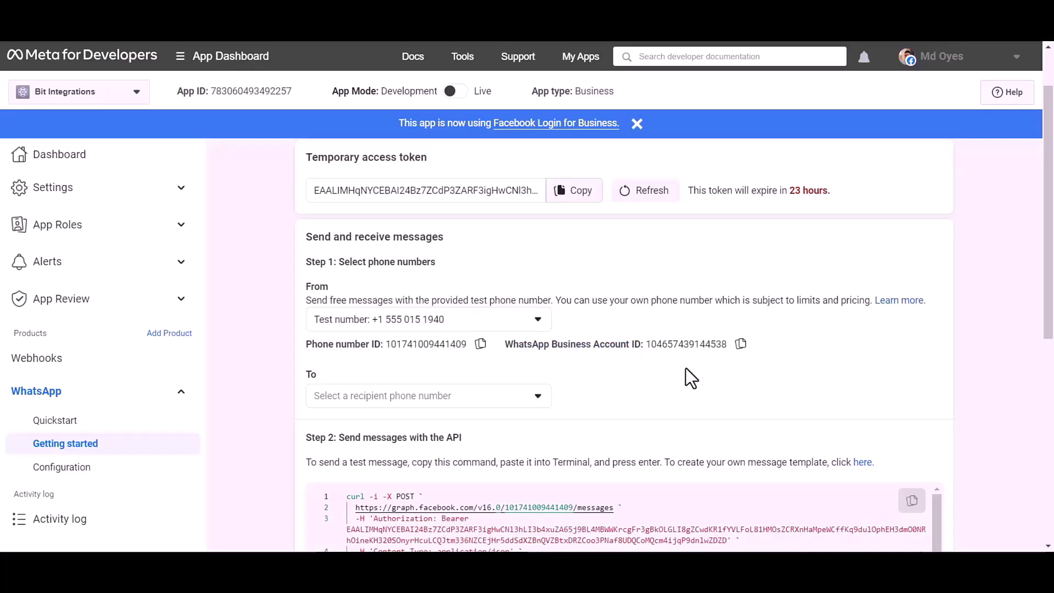
click(479, 346)
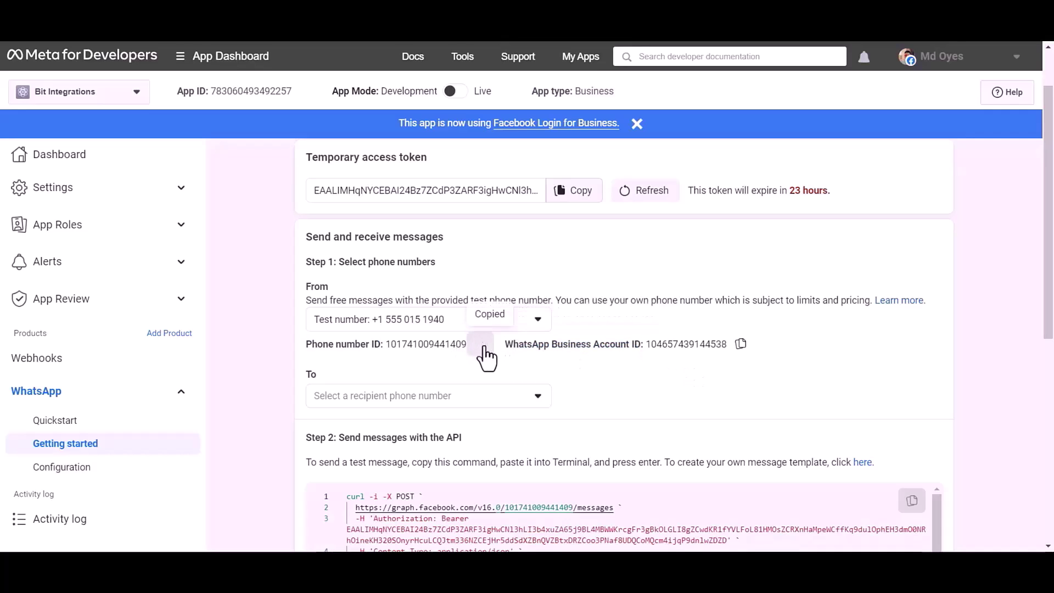
key(alt+Tab)
click(343, 300)
key(ctrl+v)
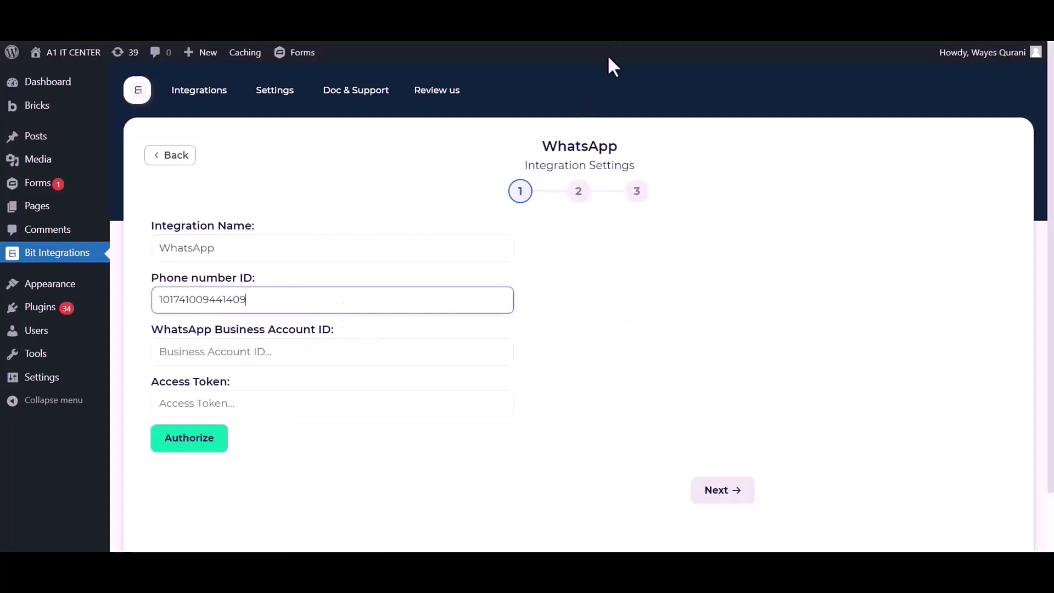
Copy the WhatsApp Business Account ID into the integration form
key(alt+Tab)
click(741, 345)
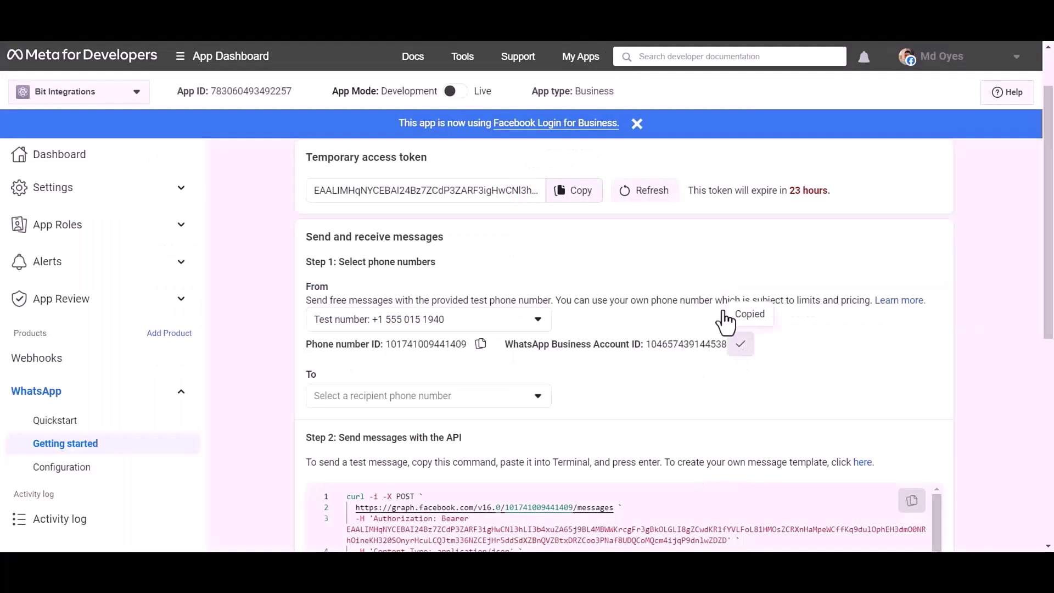
key(alt+Tab)
click(288, 351)
key(ctrl+v)
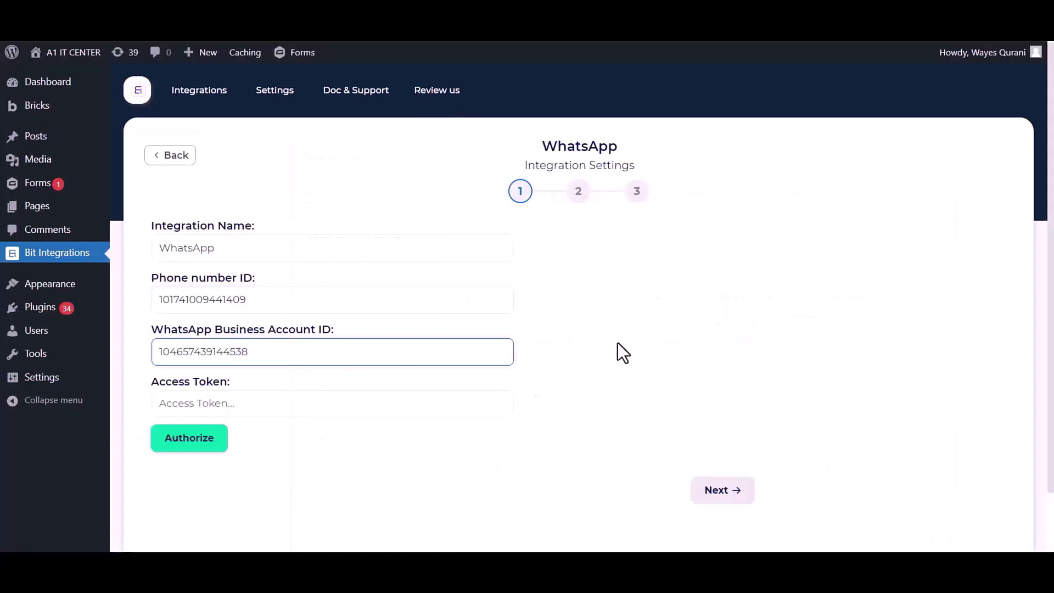
key(alt+Tab)
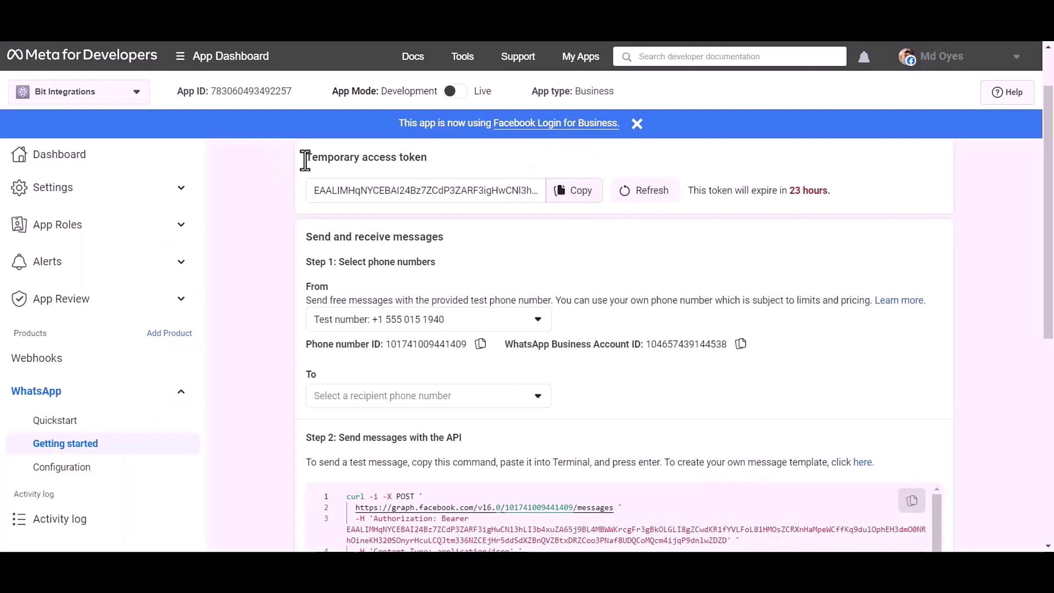
Highlight the Temporary access token heading and its expiry notice
drag(305, 160, 437, 163)
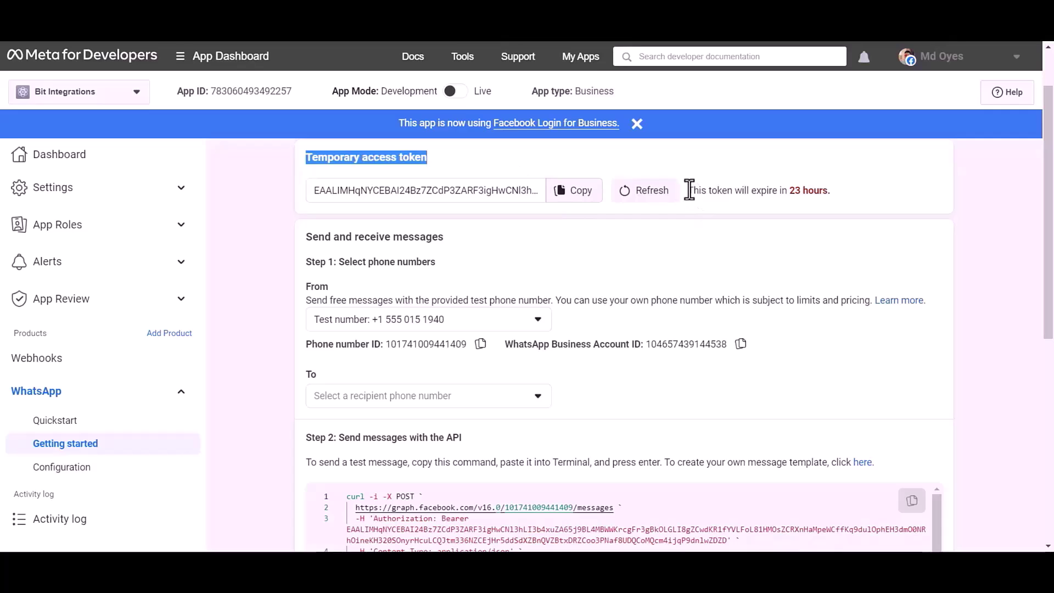
drag(687, 191, 835, 190)
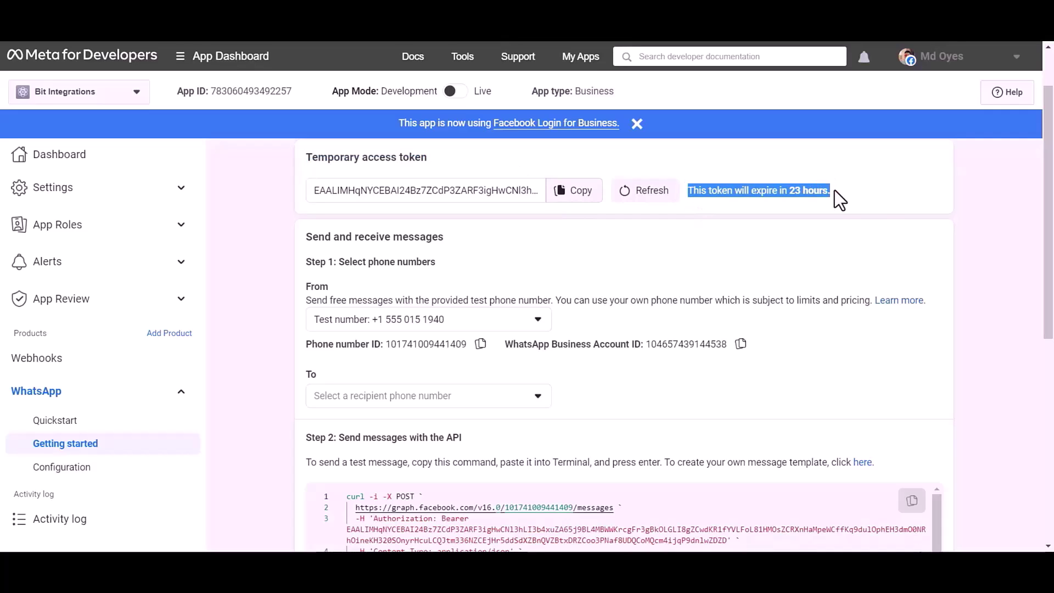
click(877, 192)
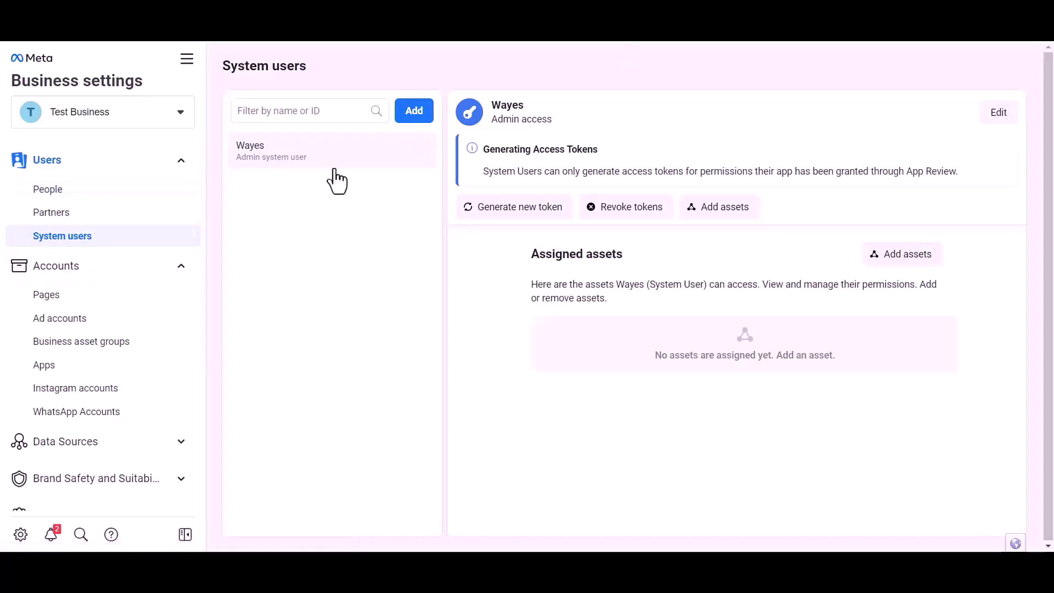
click(413, 111)
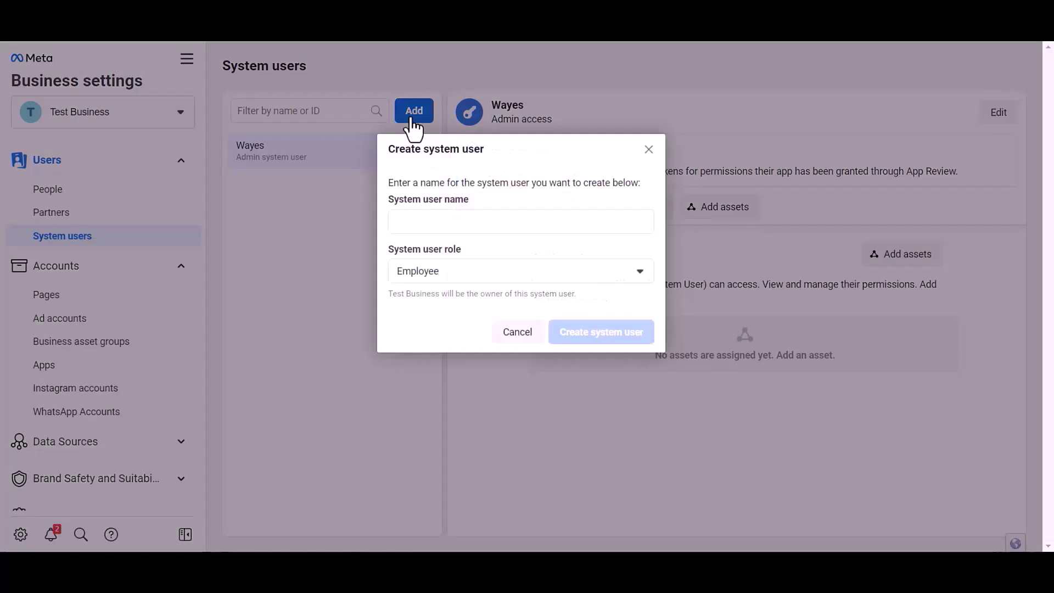
click(435, 220)
text(C)
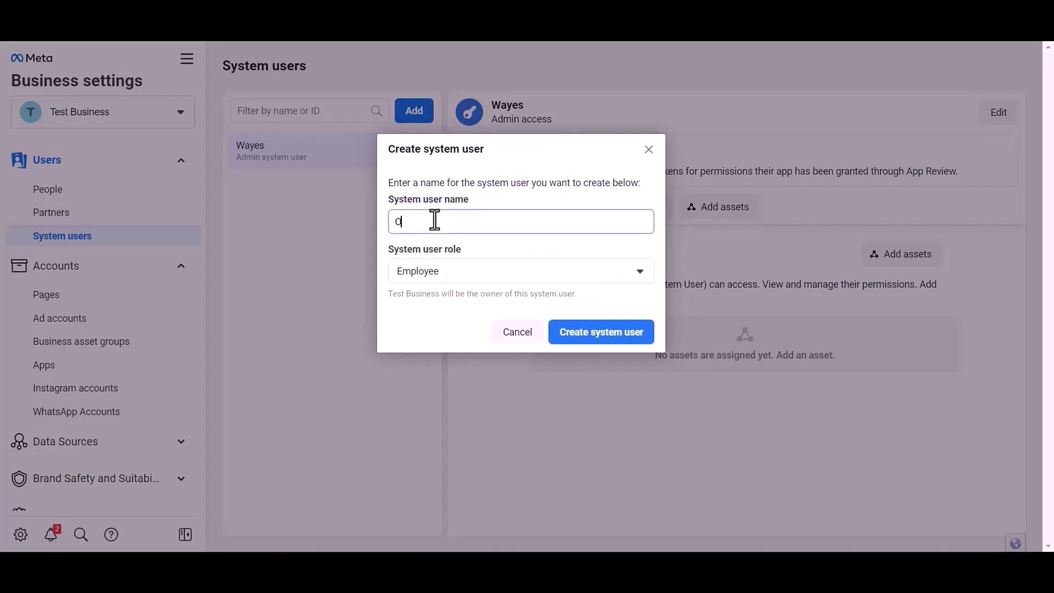
click(434, 270)
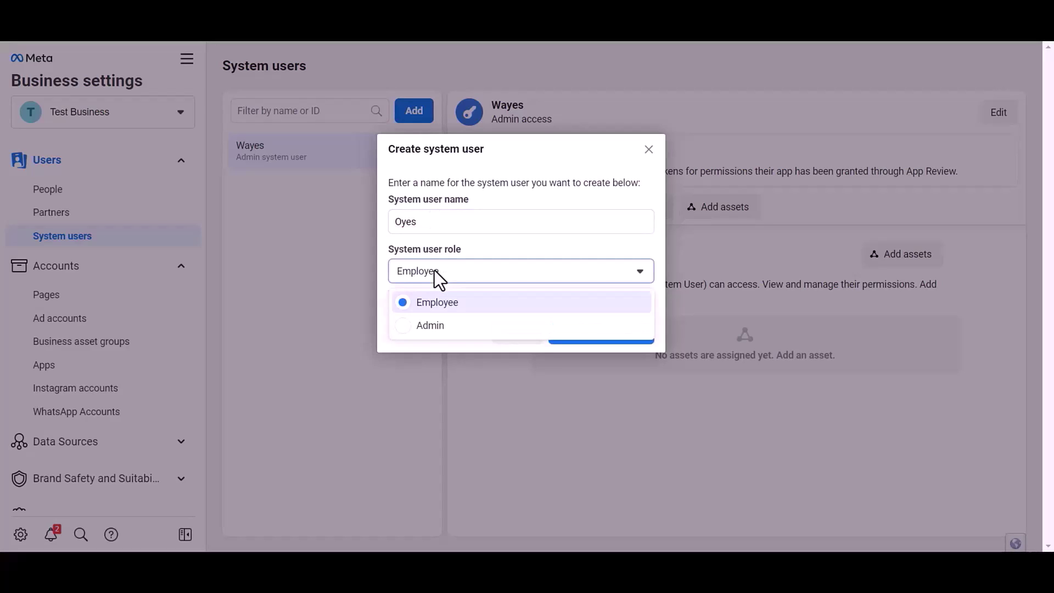
click(430, 329)
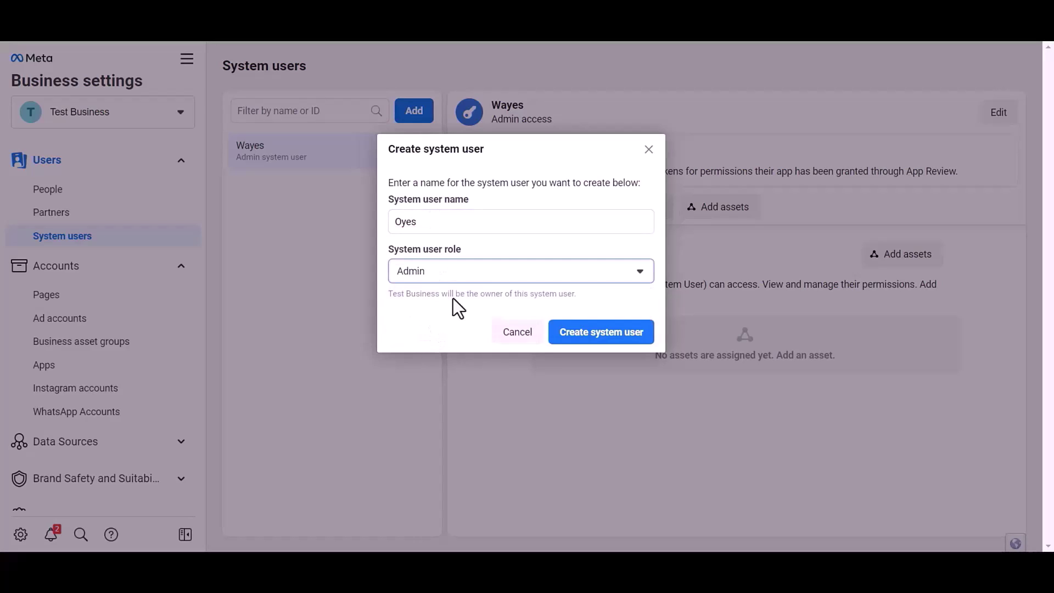
click(618, 337)
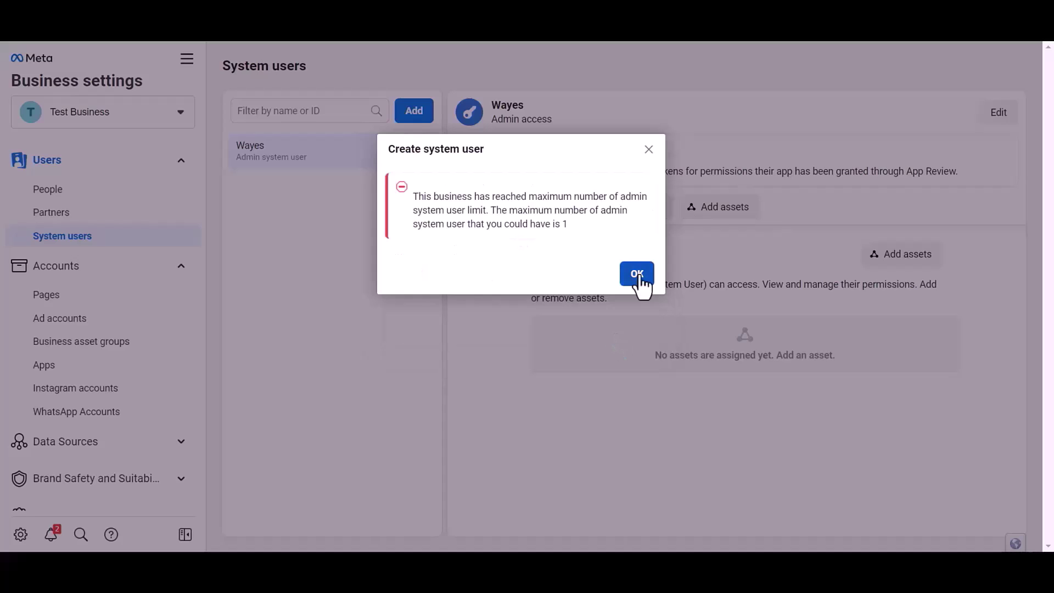
click(637, 276)
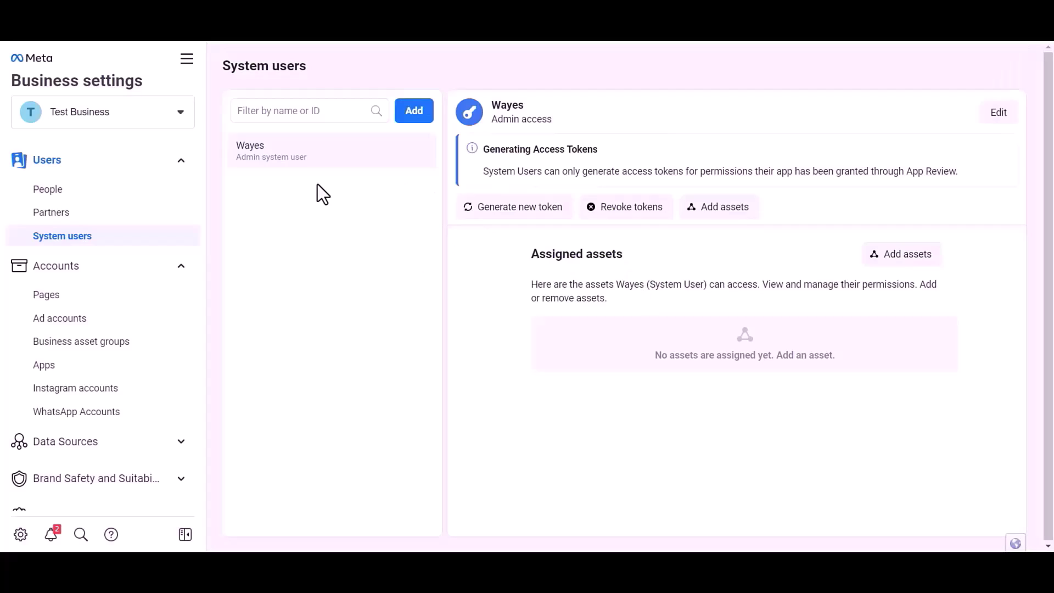
Assign the Bit Integrations app to Wayes with Manage app full control and save
click(905, 262)
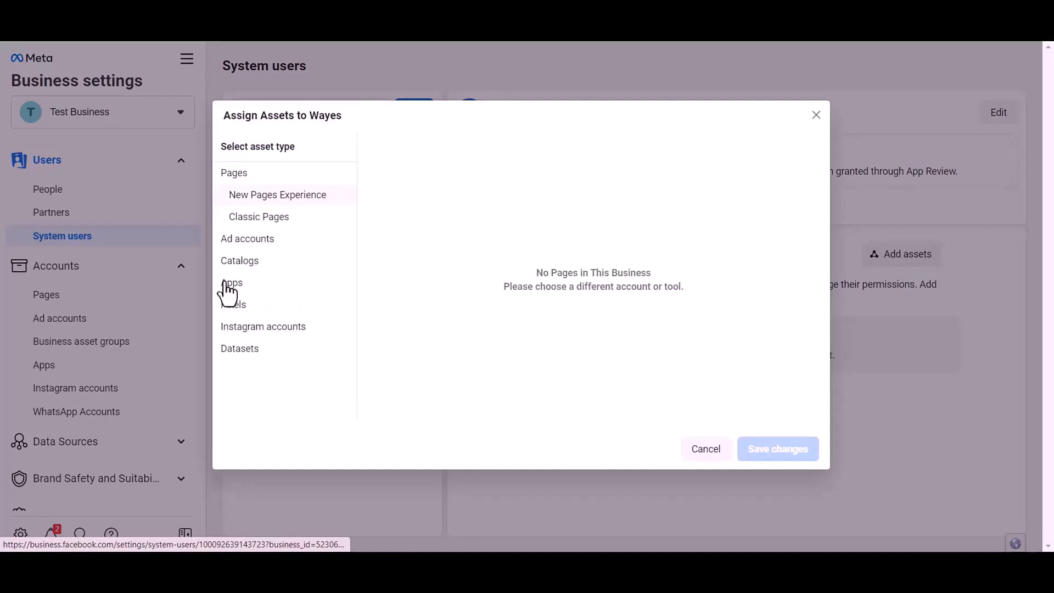
click(227, 284)
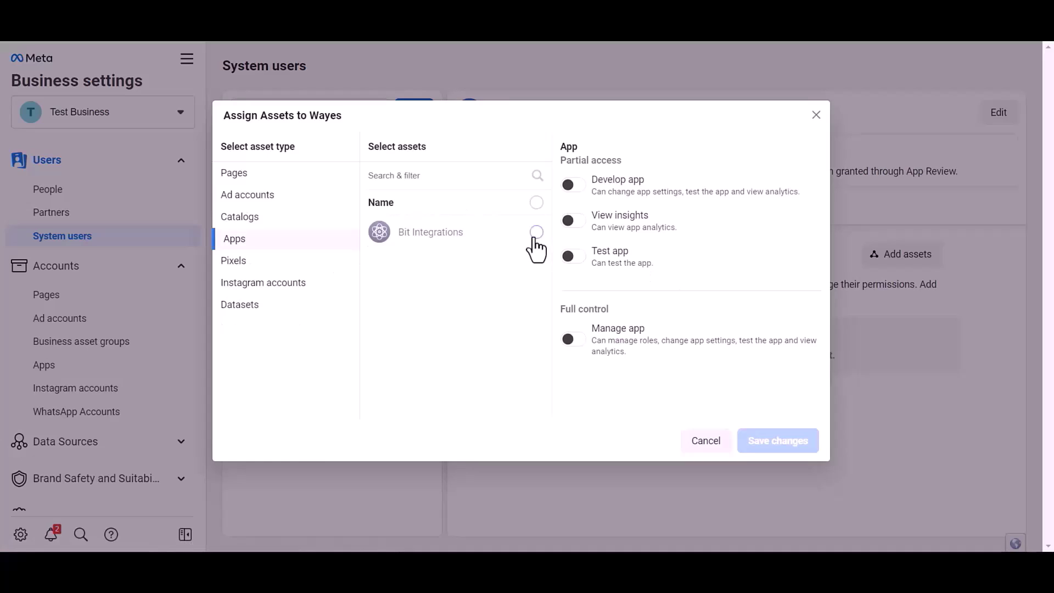
click(536, 232)
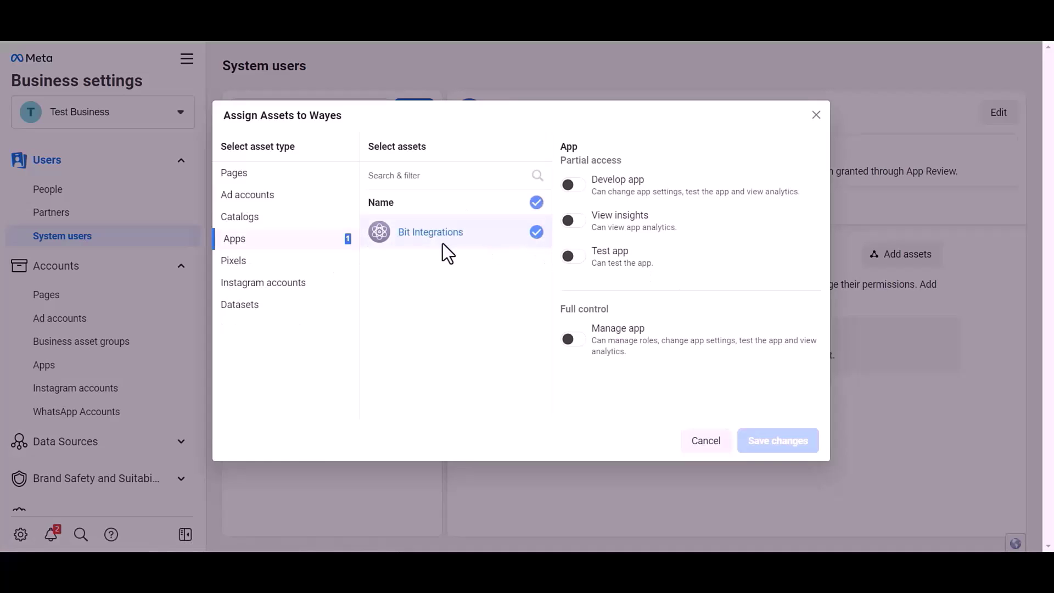
click(572, 339)
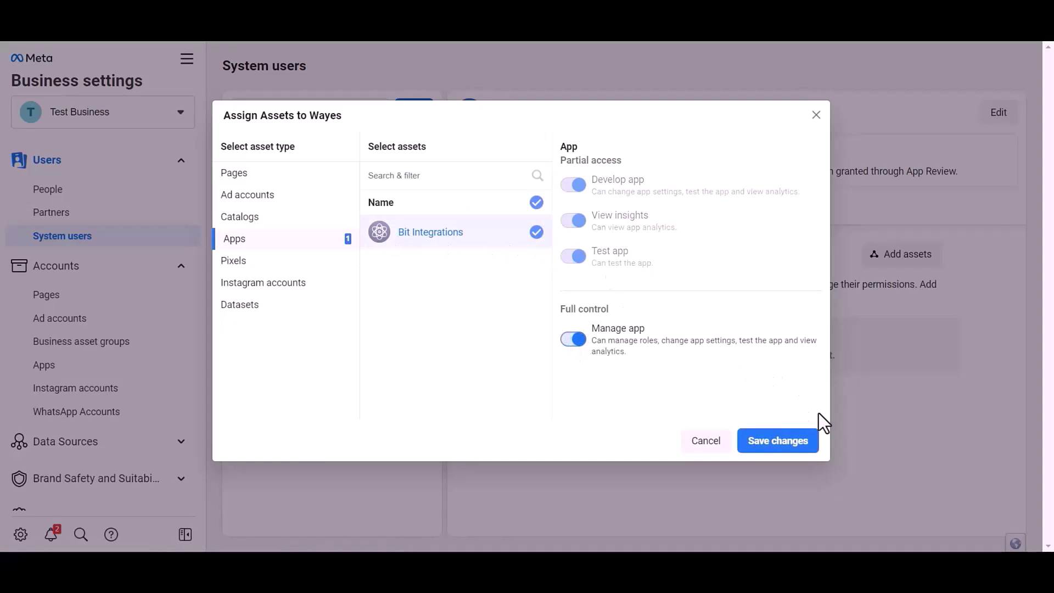
click(777, 445)
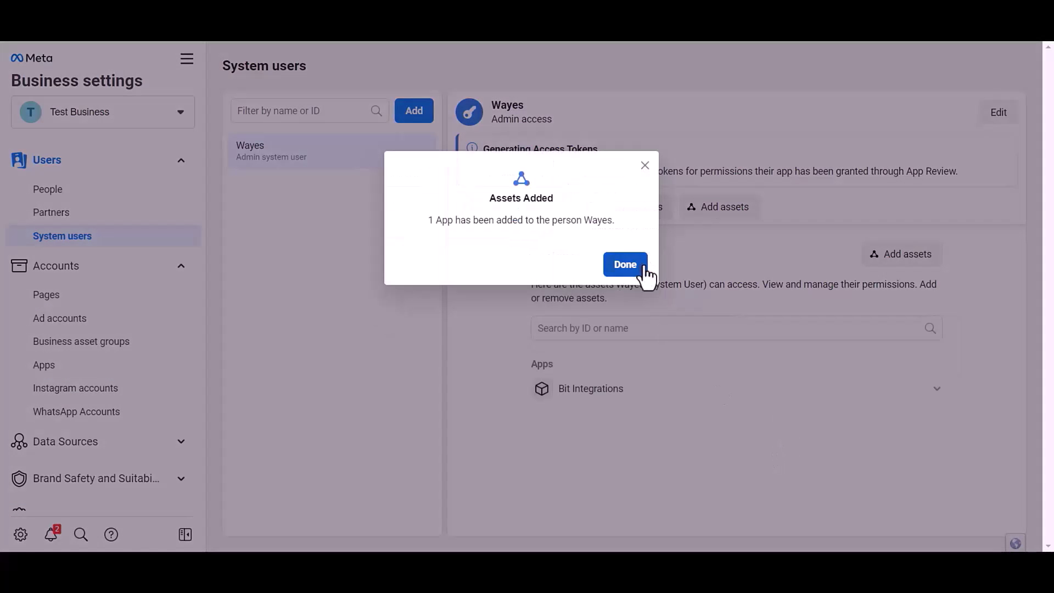
click(639, 265)
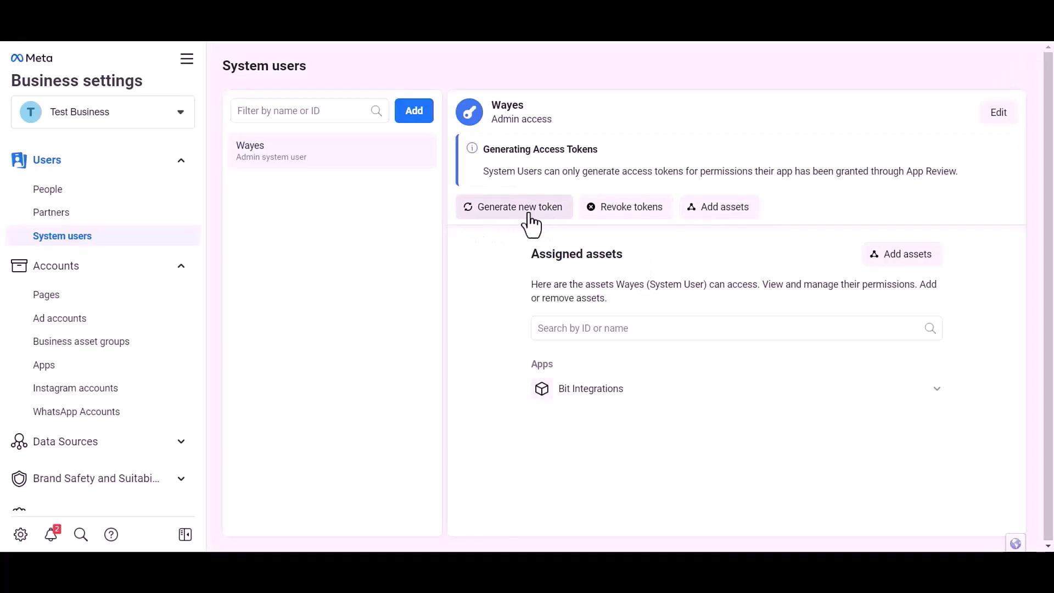
Start a new access token for the Bit Integrations app, set to never expire
click(510, 214)
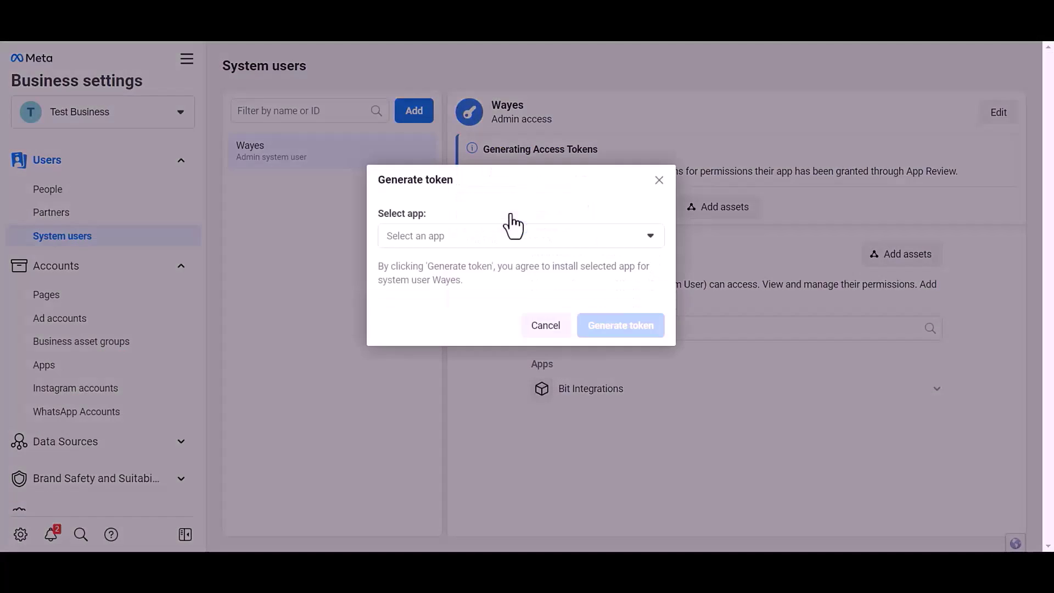
click(456, 238)
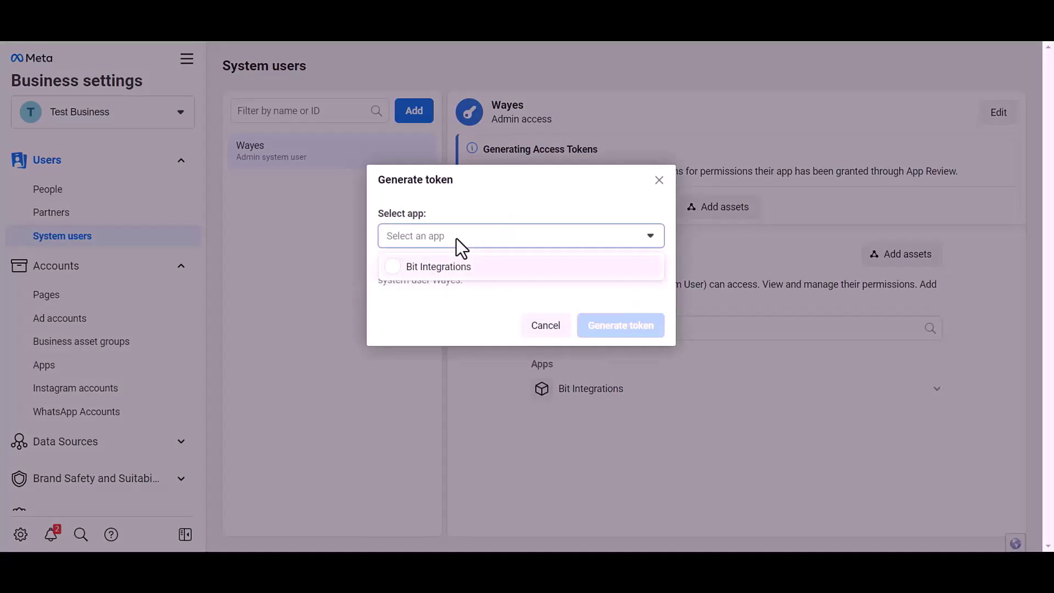
click(449, 268)
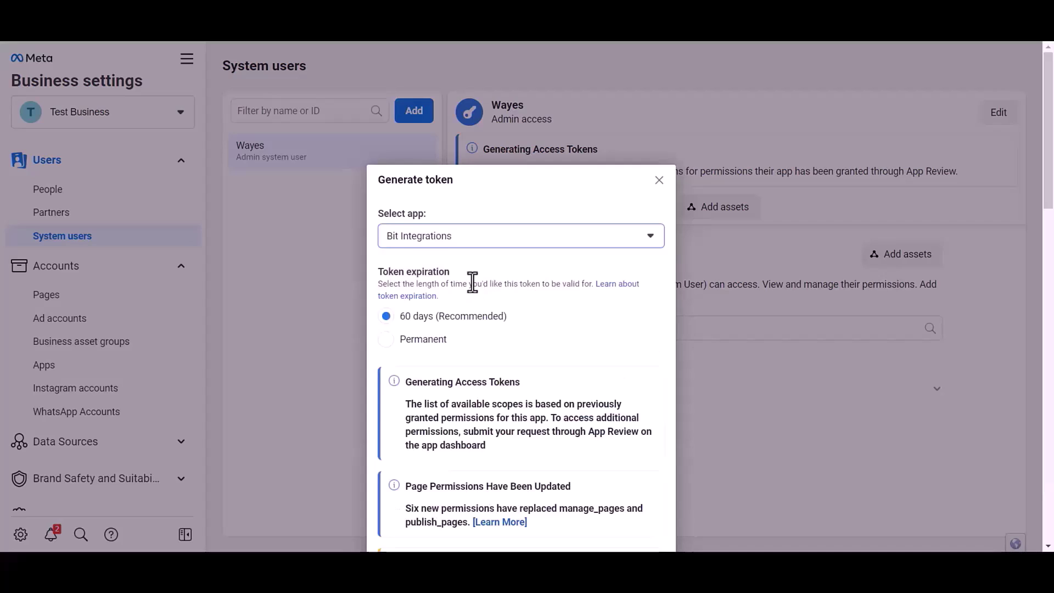
scroll(469, 288, down, 1)
drag(376, 200, 448, 201)
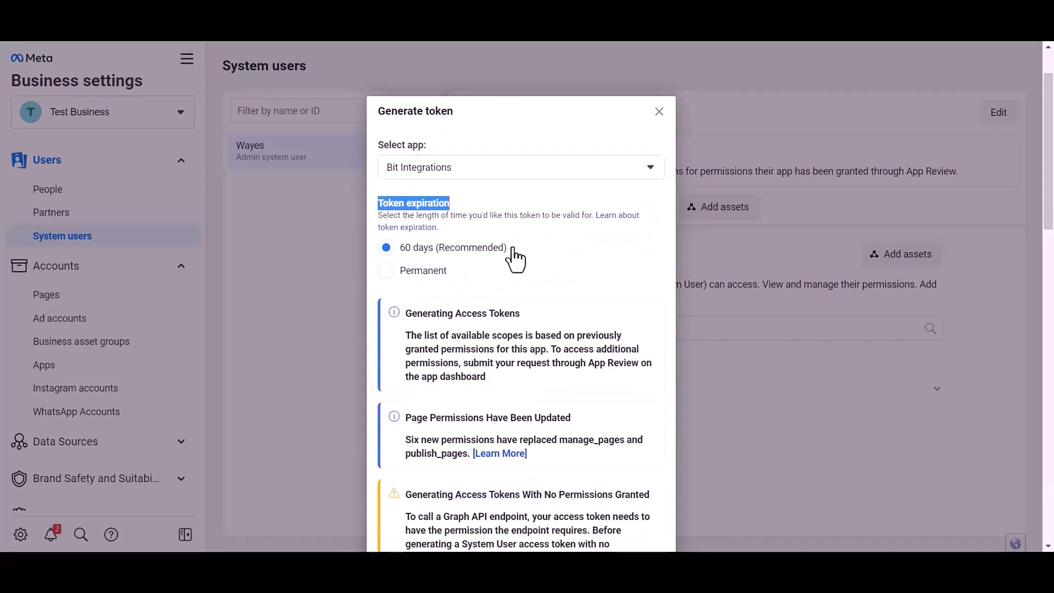
drag(508, 248, 404, 249)
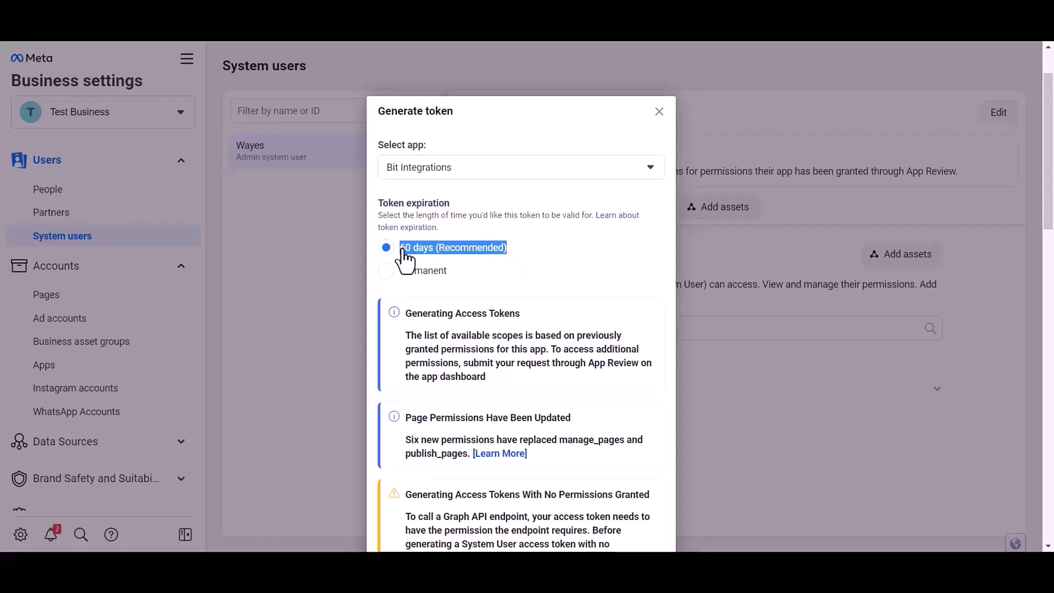
click(386, 271)
scroll(505, 223, down, 1)
scroll(506, 223, down, 2)
scroll(508, 226, down, 2)
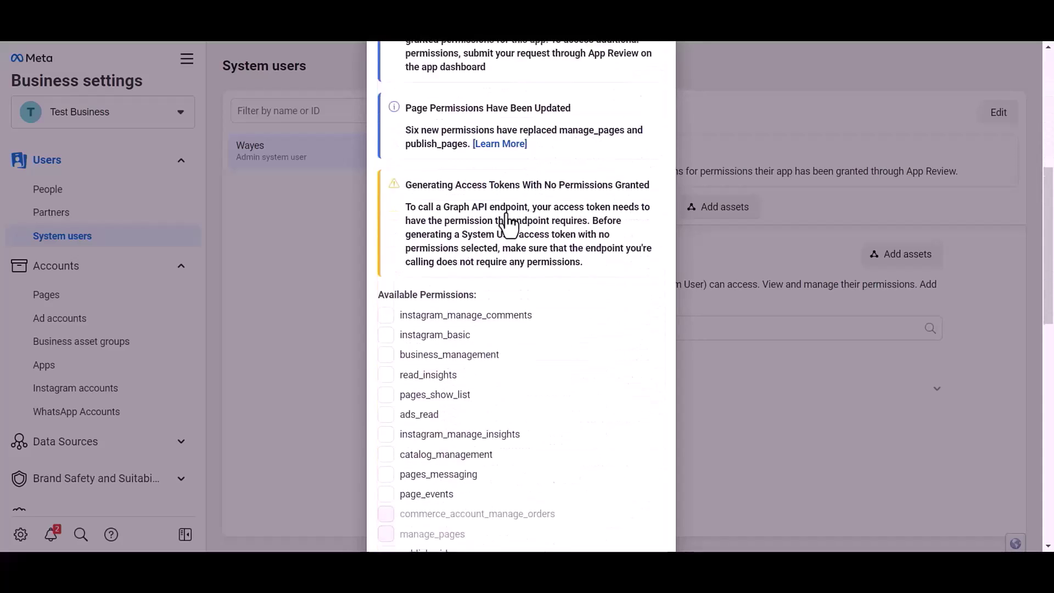
scroll(509, 223, down, 1)
scroll(508, 223, down, 2)
drag(381, 123, 486, 126)
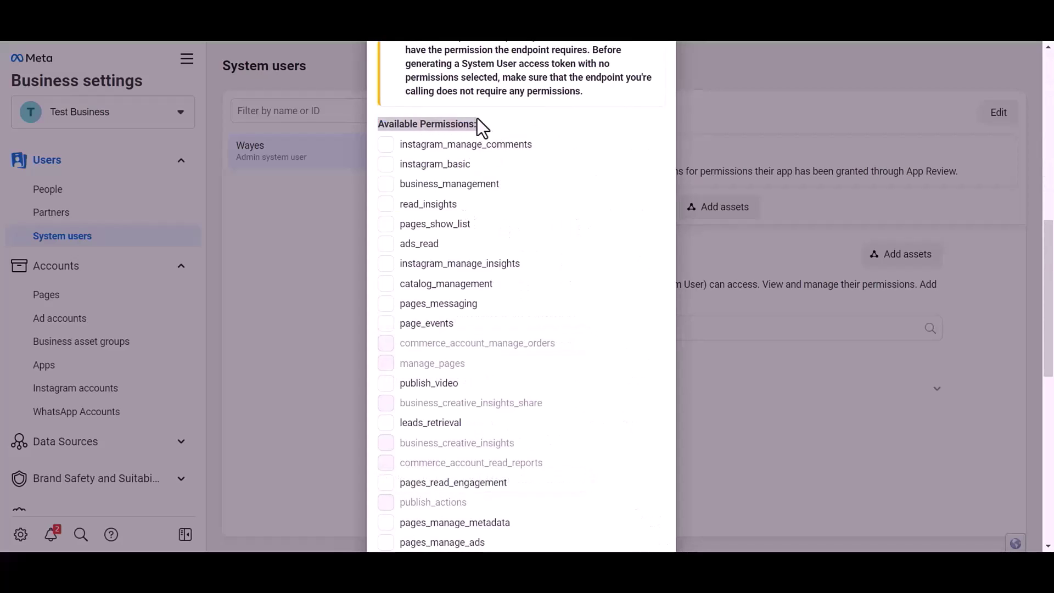
Generate the token with WhatsApp business permissions and paste it into the Access Token field
click(388, 131)
drag(377, 124, 505, 123)
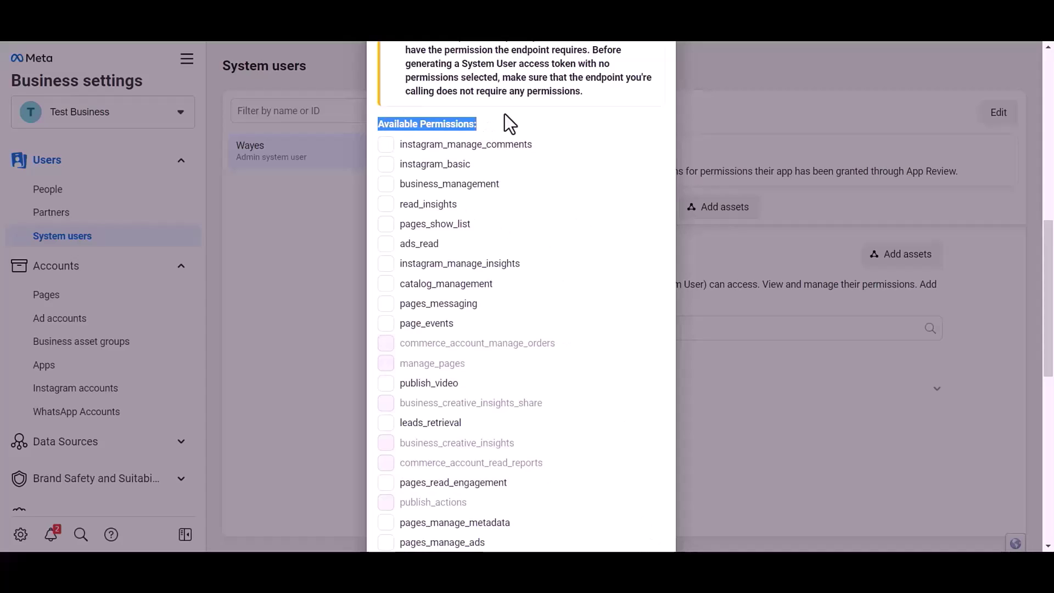
scroll(536, 259, down, 3)
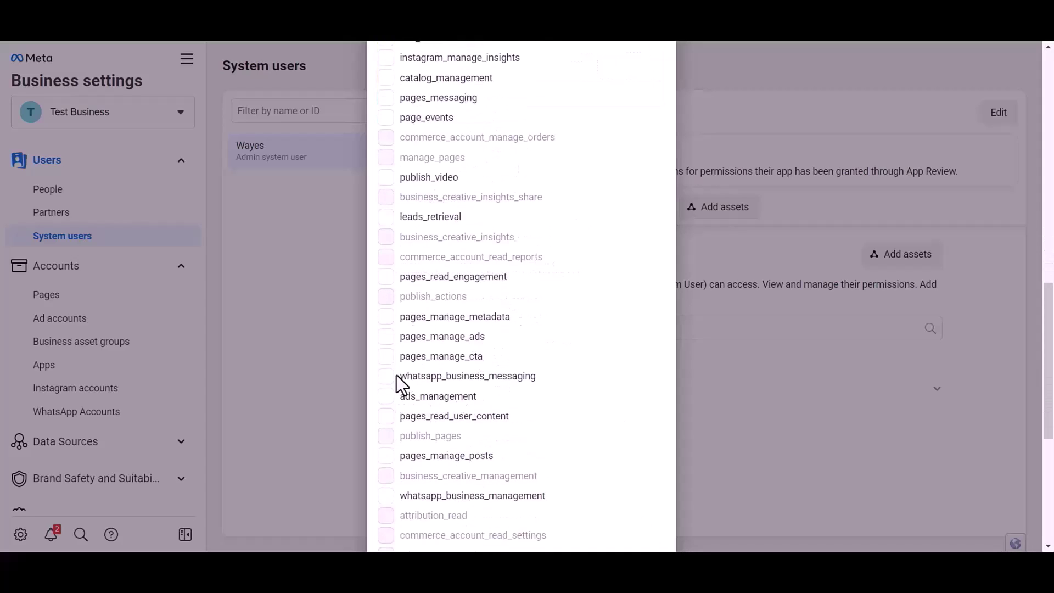
scroll(428, 375, down, 1)
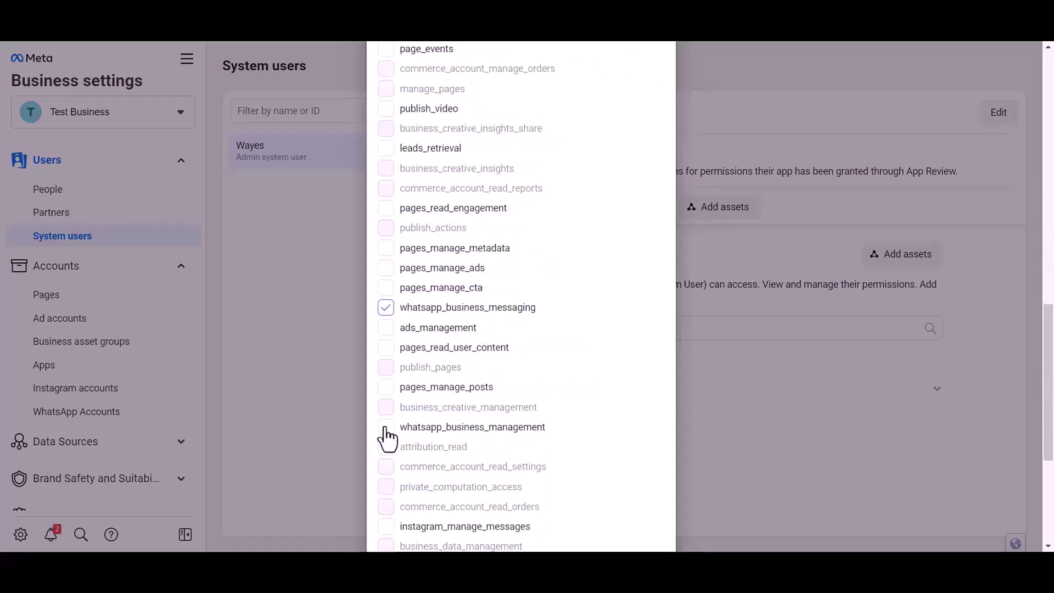
click(385, 427)
scroll(543, 388, down, 1)
scroll(543, 383, down, 3)
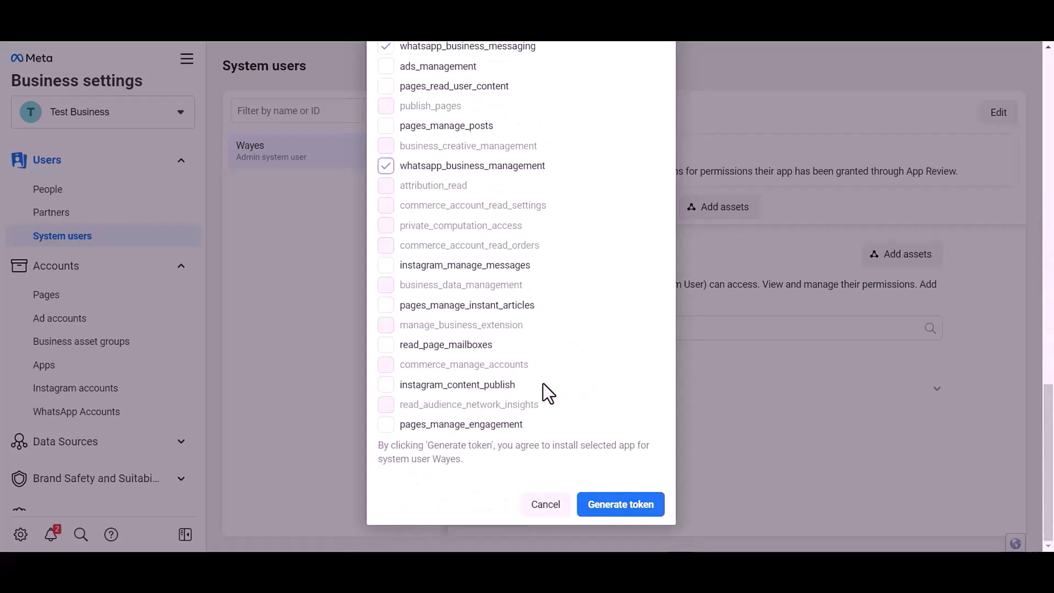
click(619, 505)
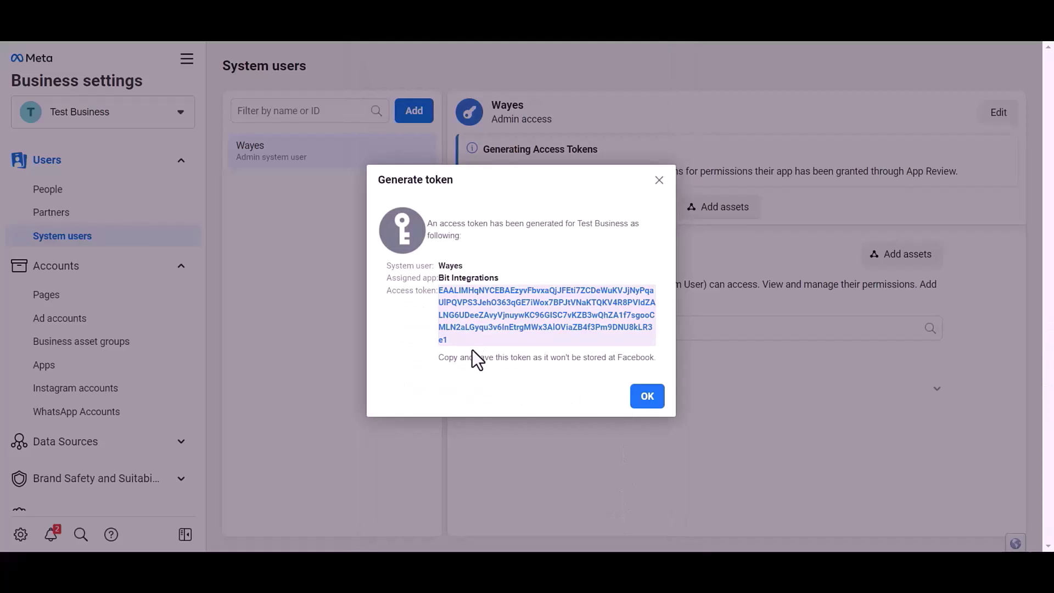
drag(455, 333, 438, 289)
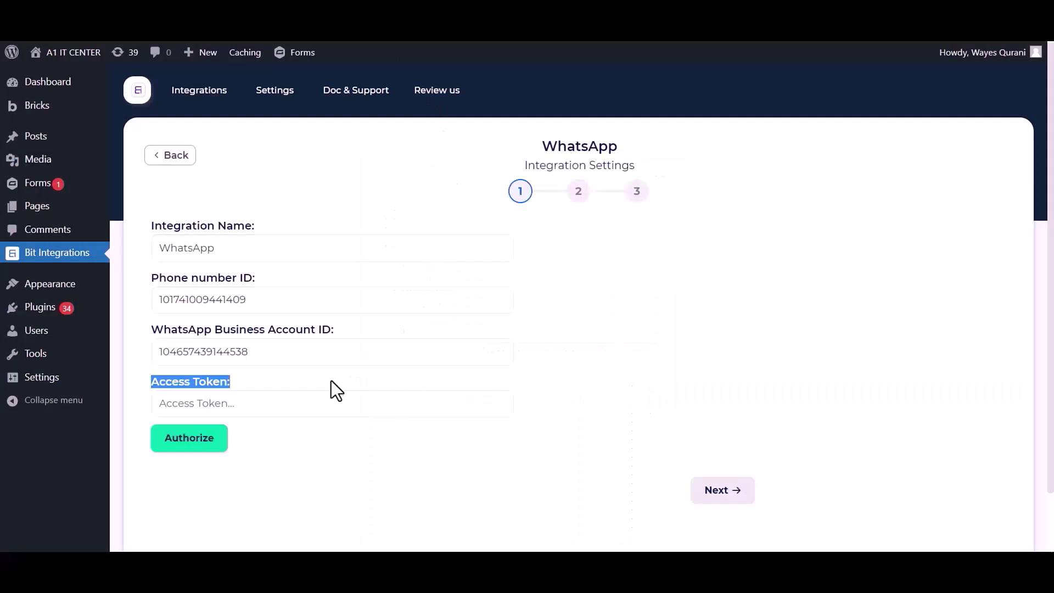
click(303, 405)
key(ctrl+v)
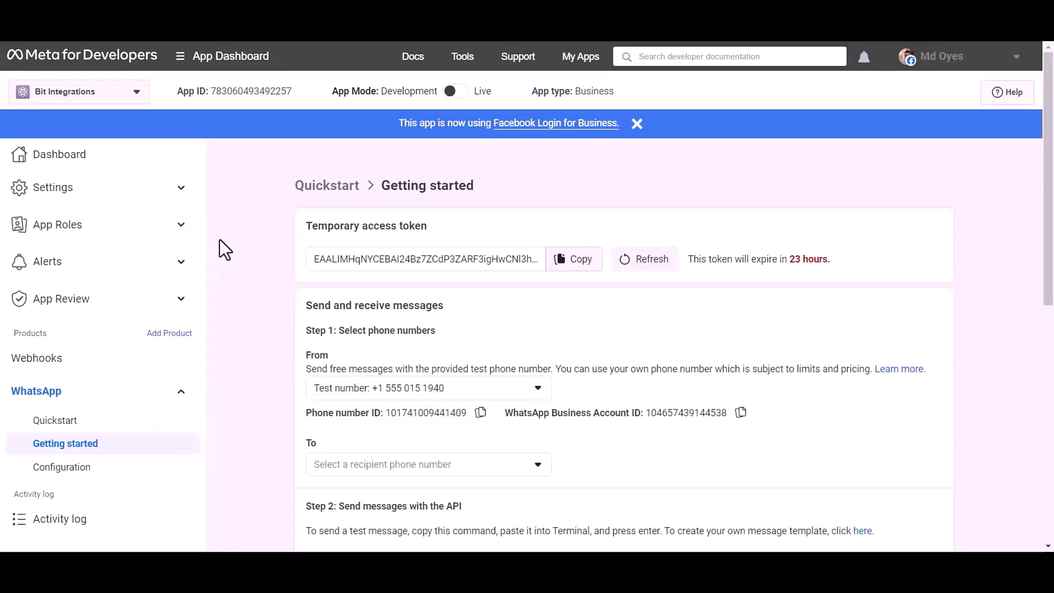
scroll(221, 239, down, 3)
scroll(231, 237, down, 5)
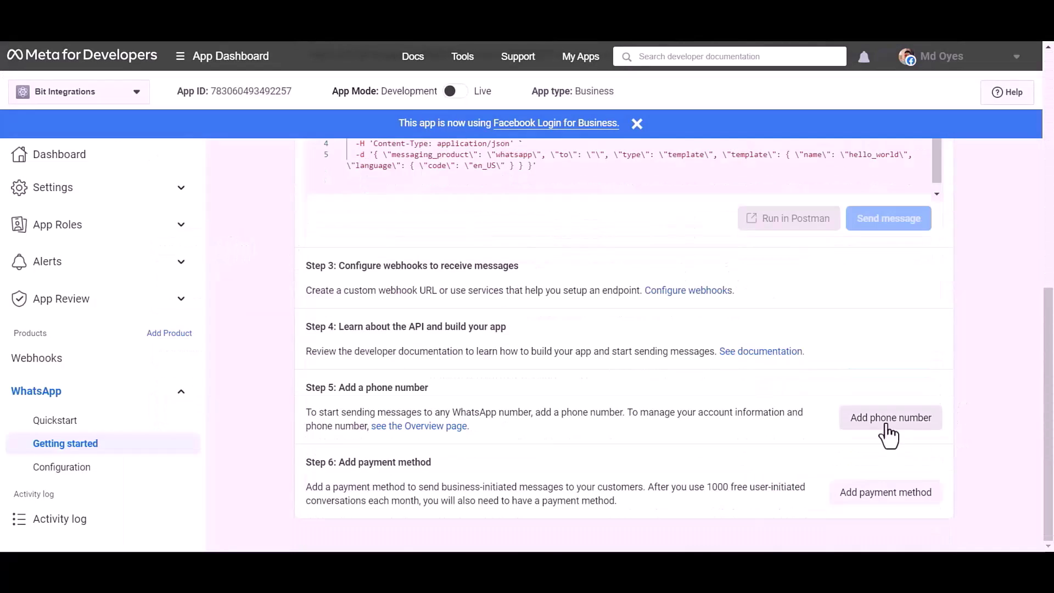
Add a phone number, creating the Bit Apps profile with the Automotive category
click(887, 426)
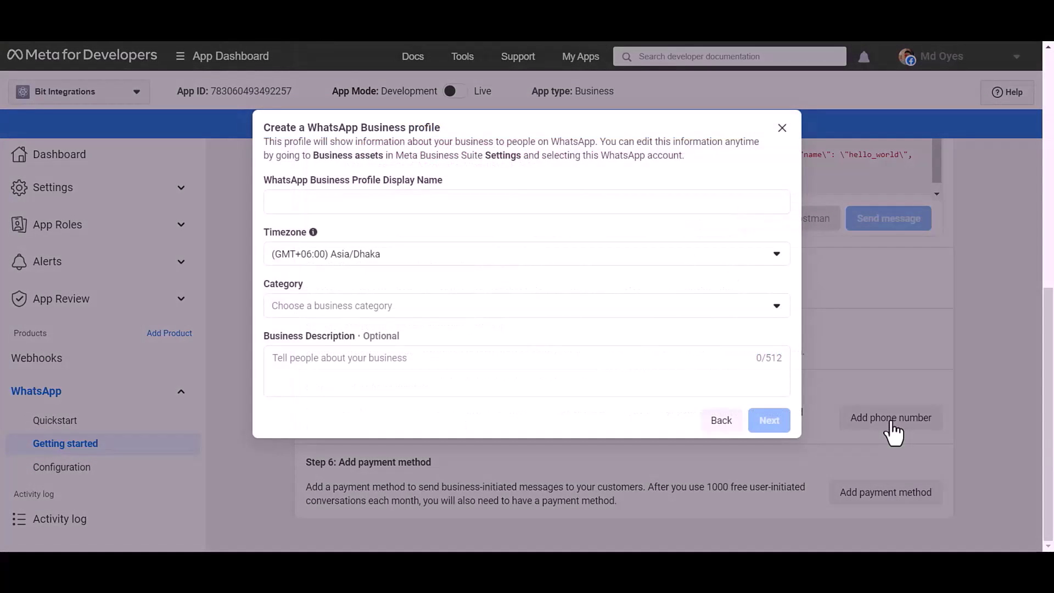
click(478, 204)
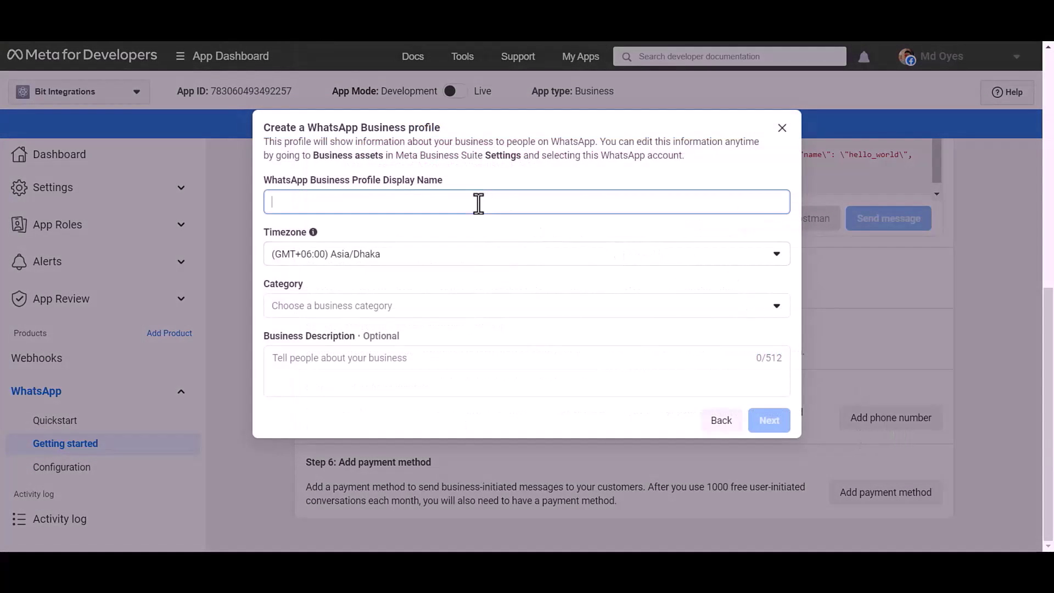
text(Bit)
text( Apps)
click(359, 313)
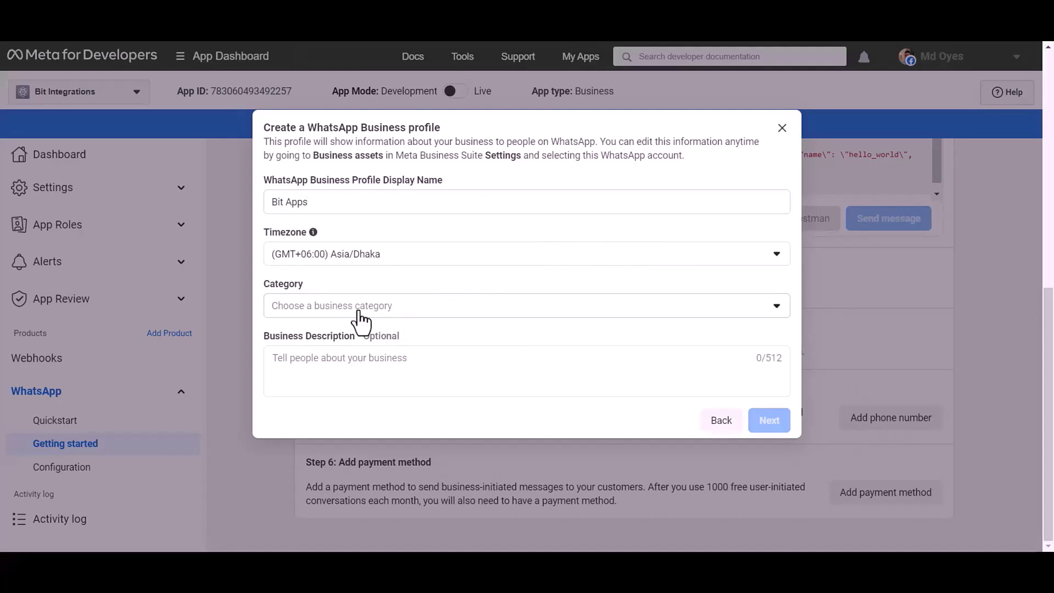
click(330, 341)
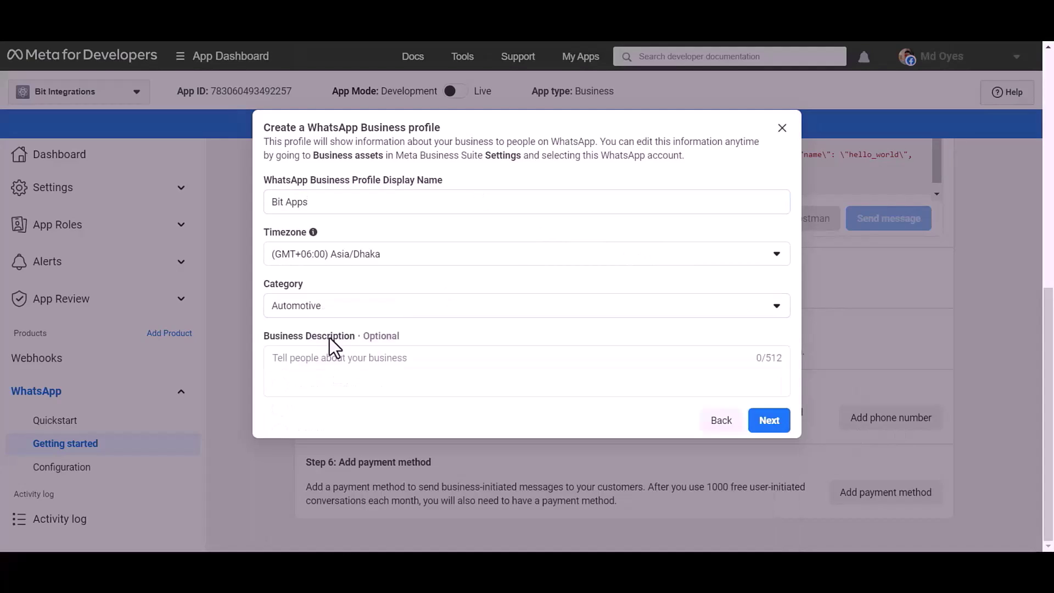
click(769, 421)
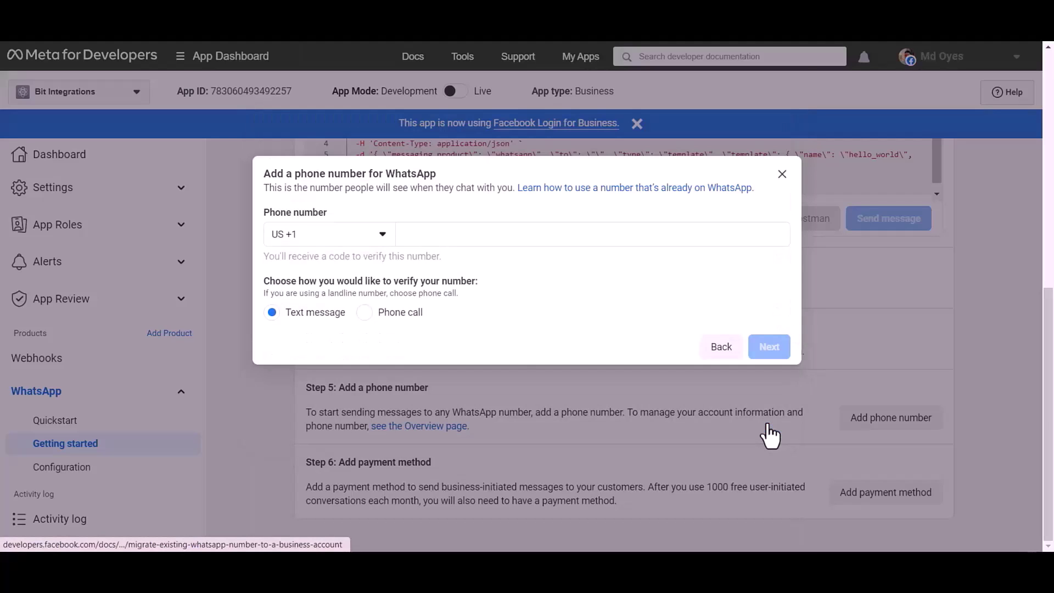
Enter the Bangladesh +880 number and submit its six-digit verification code
click(320, 244)
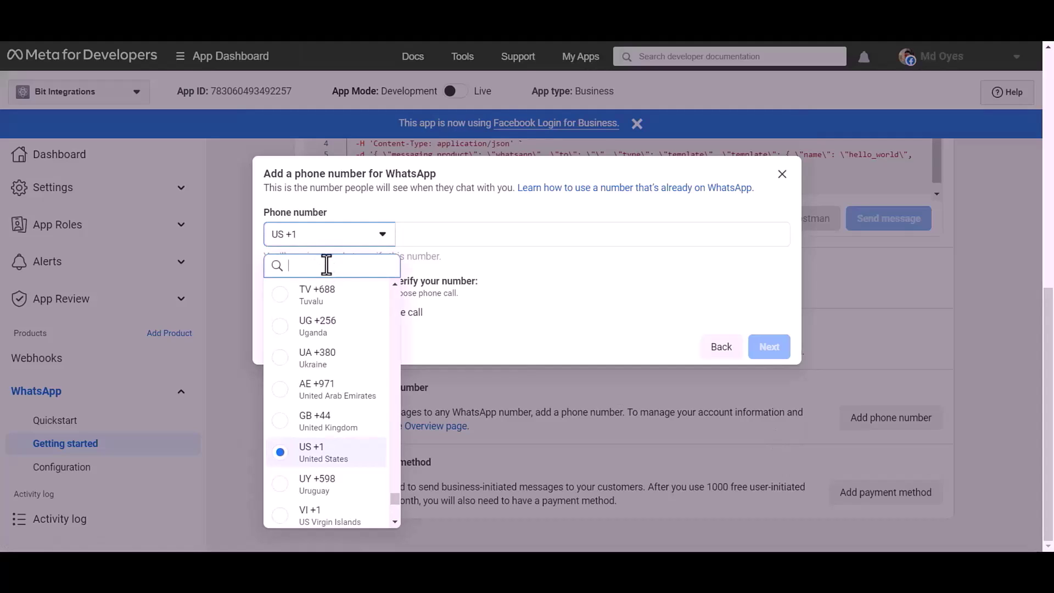
text(bangla)
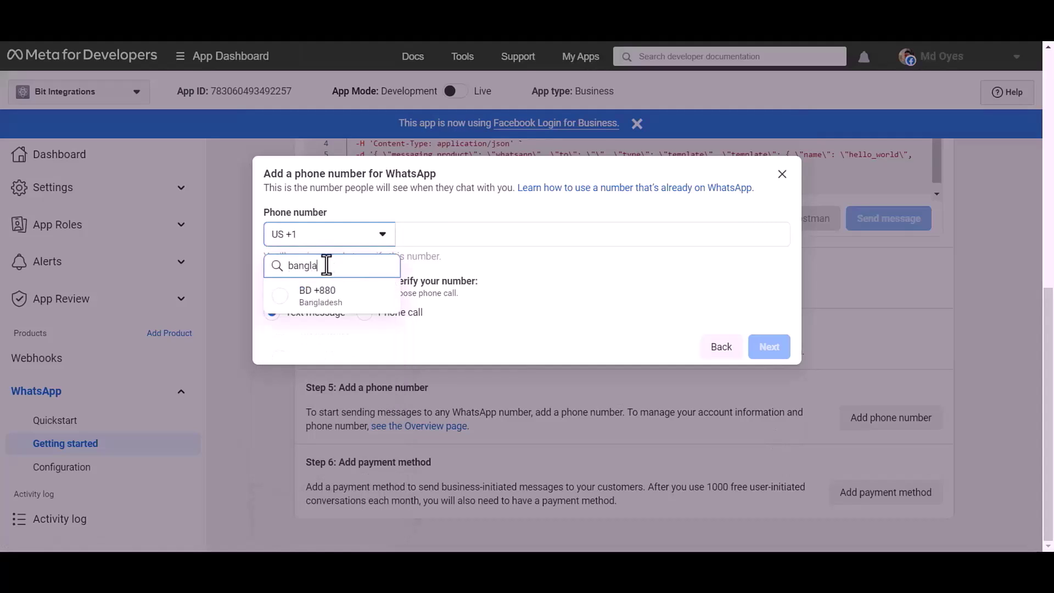
text(desh)
click(329, 297)
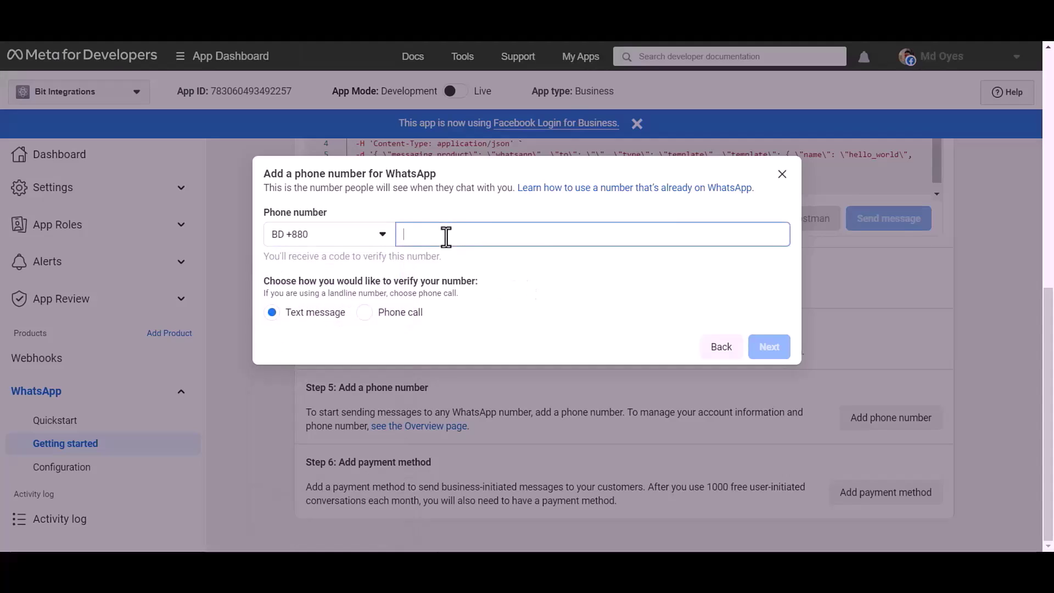
key(ctrl+v)
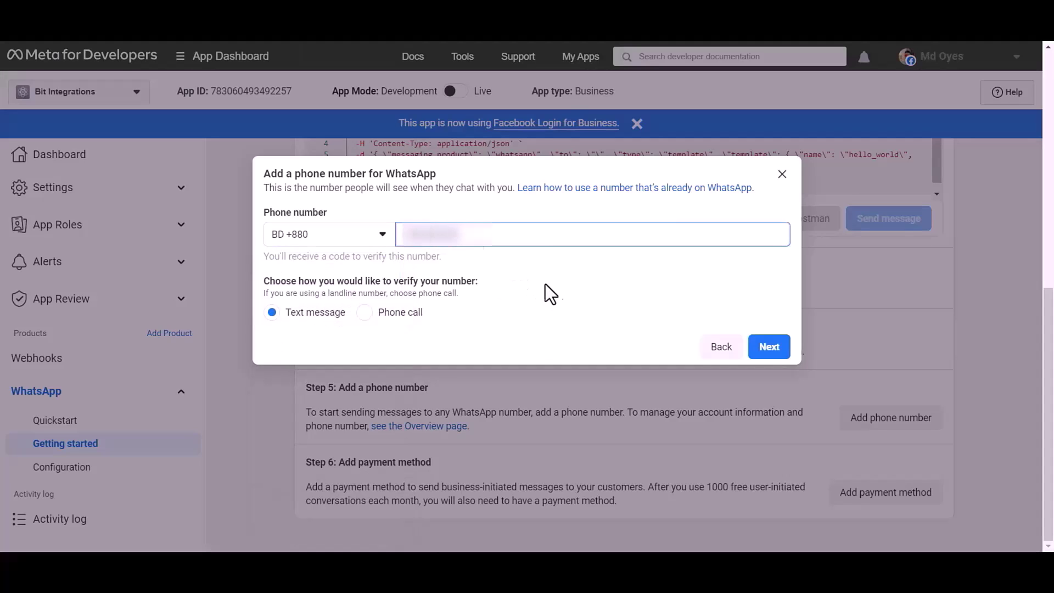
click(769, 348)
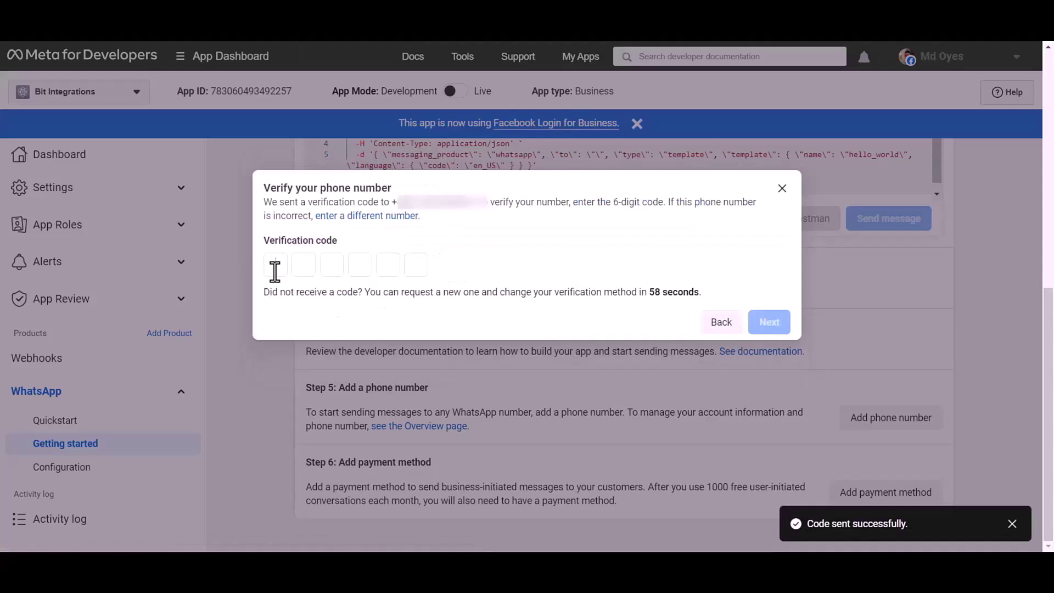
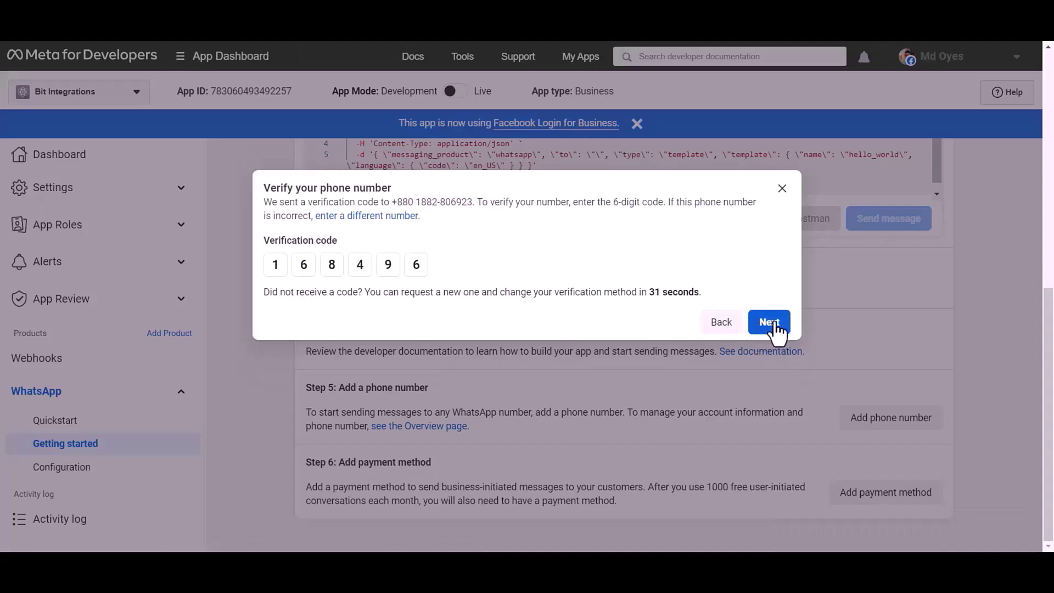
click(770, 323)
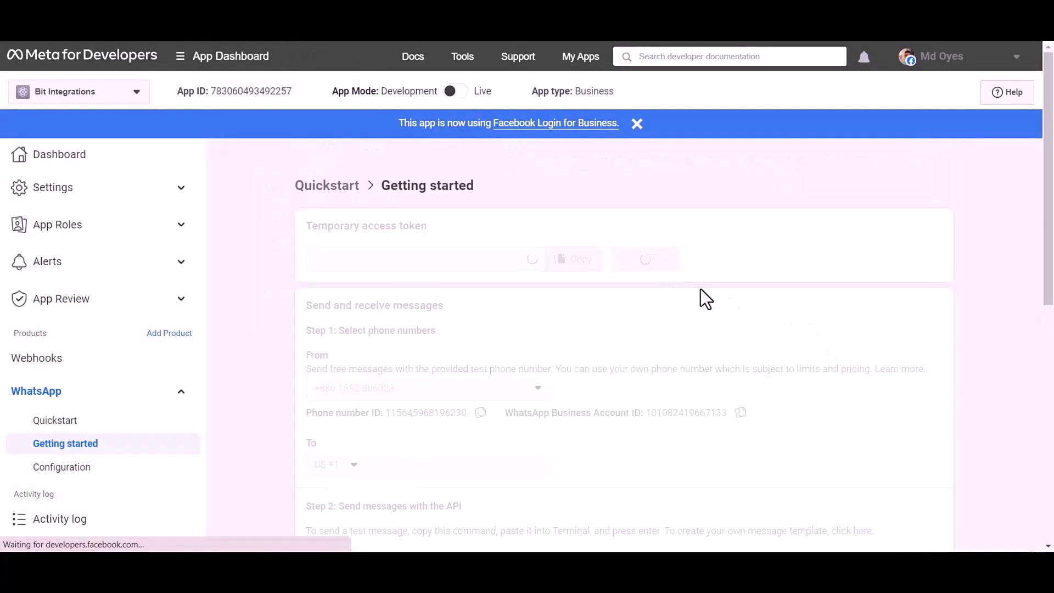
scroll(738, 273, down, 3)
scroll(737, 273, down, 2)
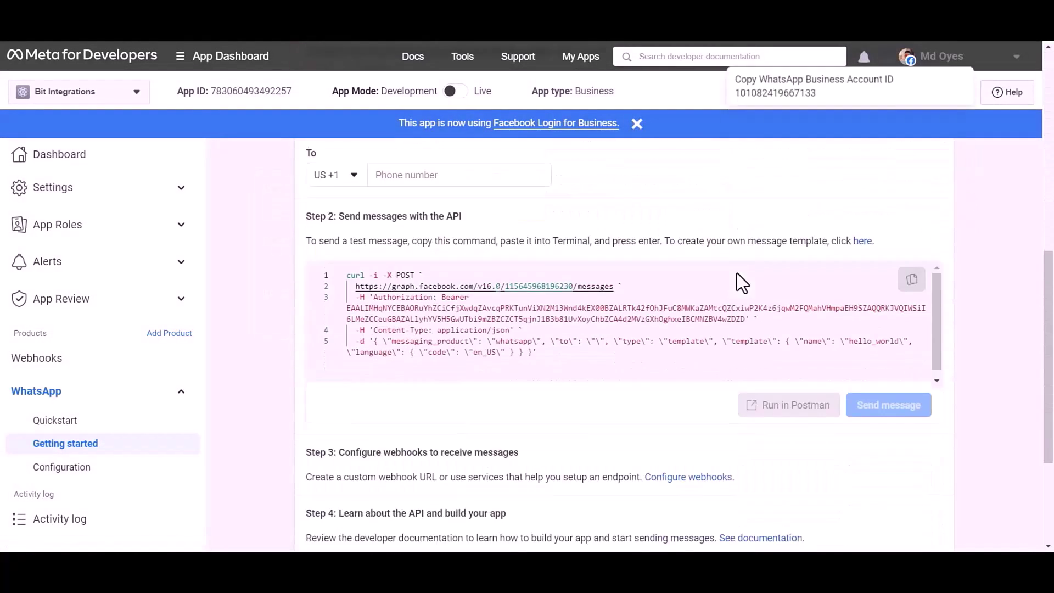
scroll(737, 272, down, 2)
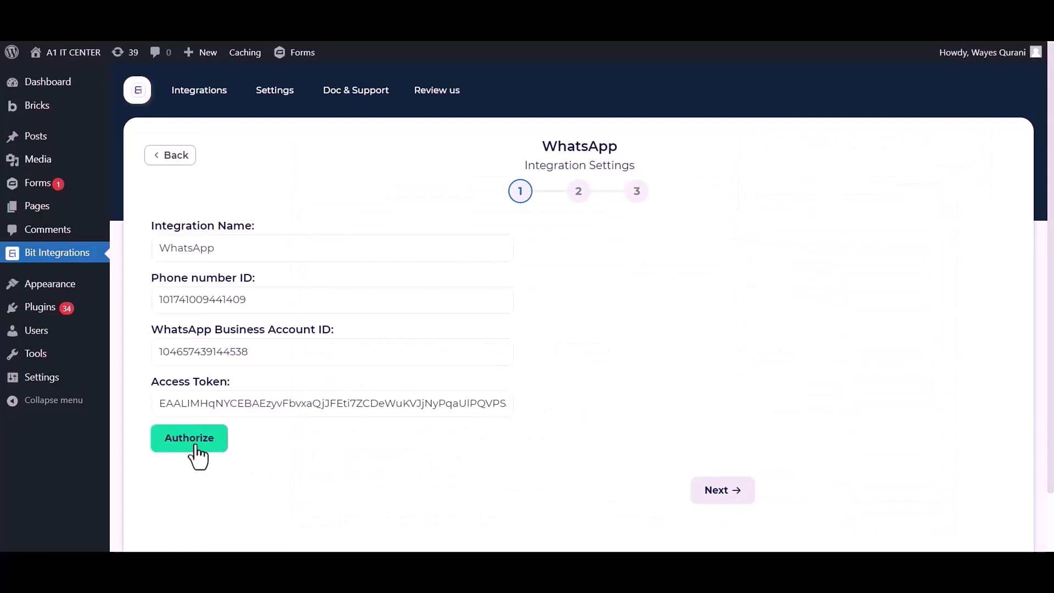
Authorize the WhatsApp connection using the entered phone ID, account ID and token
click(194, 446)
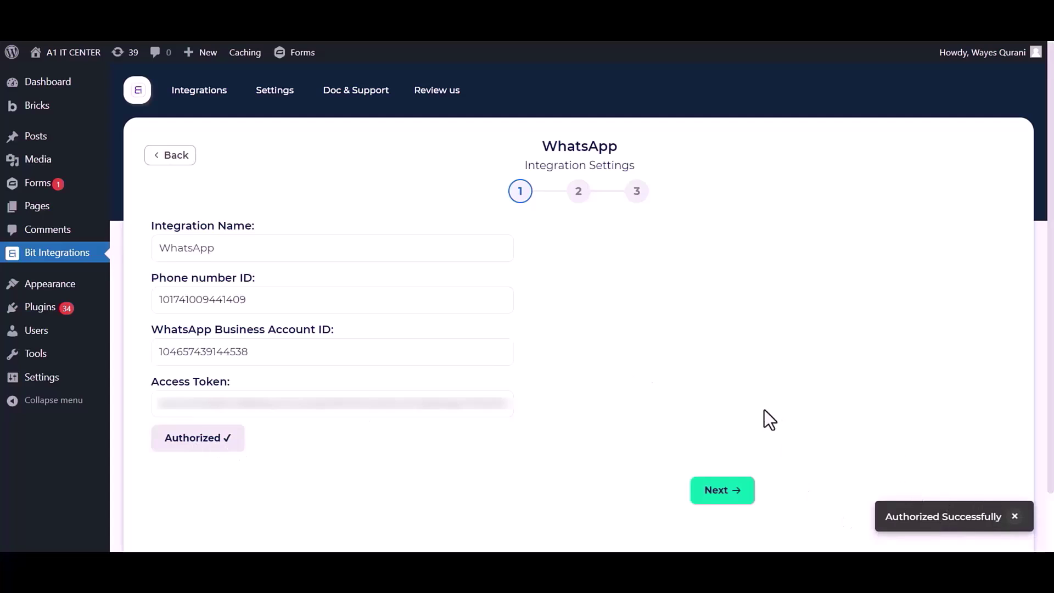
scroll(764, 410, down, 1)
Set the WhatsApp message type to Template and map the form's Phone field
click(718, 429)
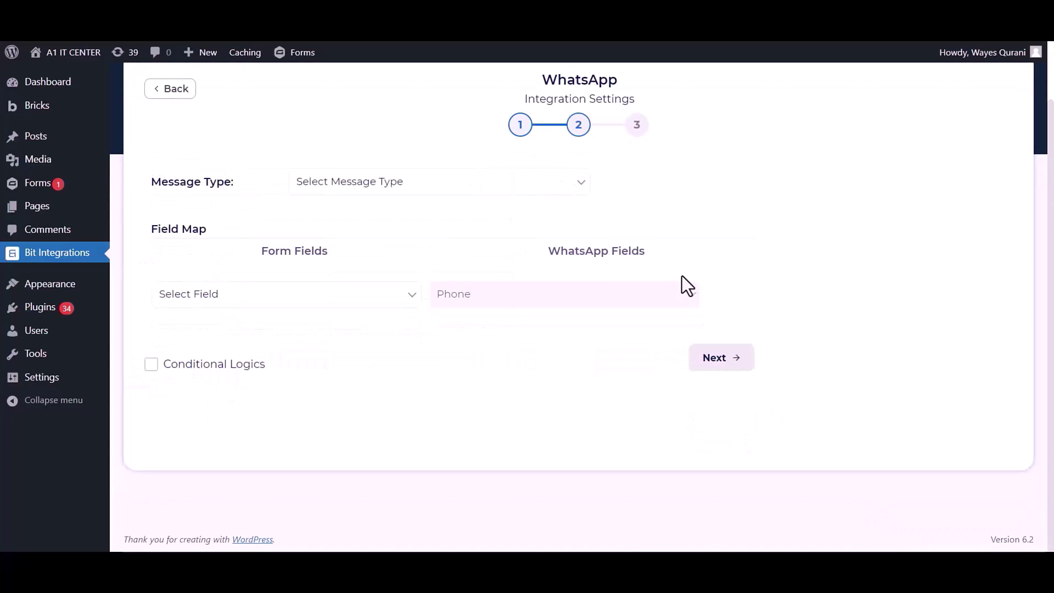
scroll(682, 275, up, 2)
click(405, 253)
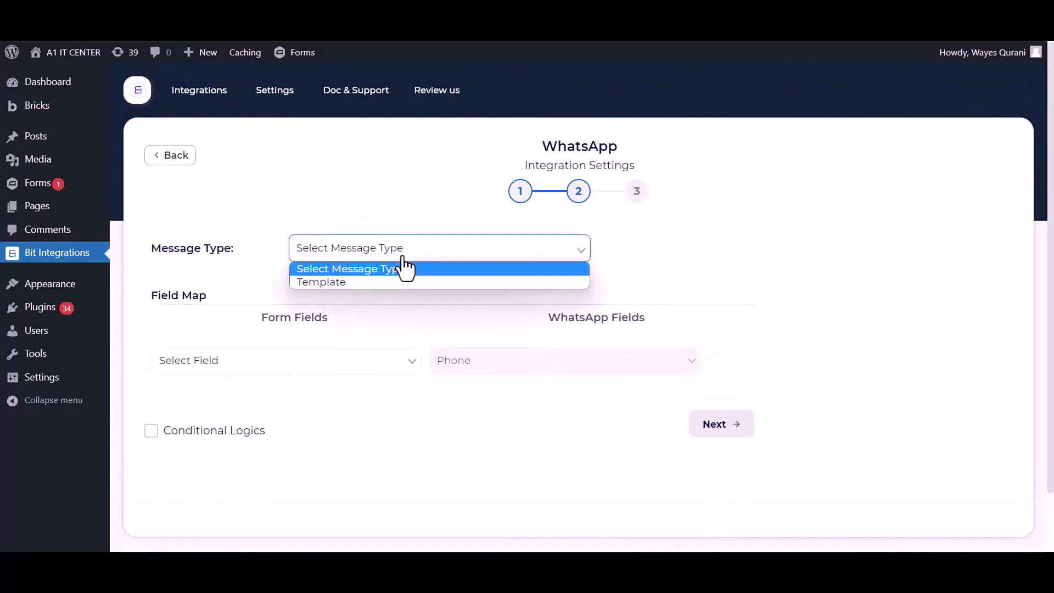
click(338, 284)
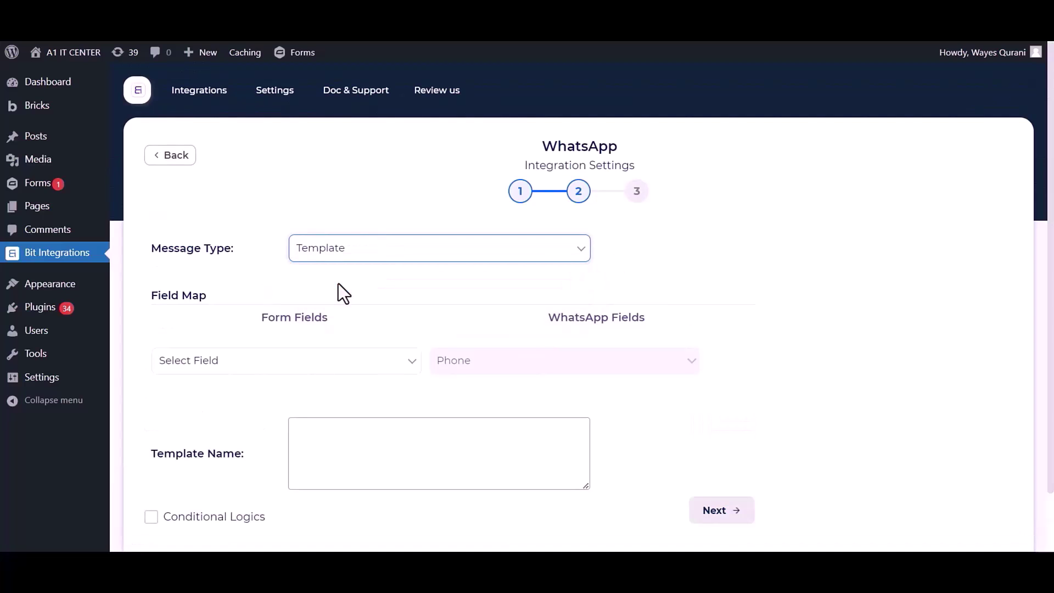
click(311, 368)
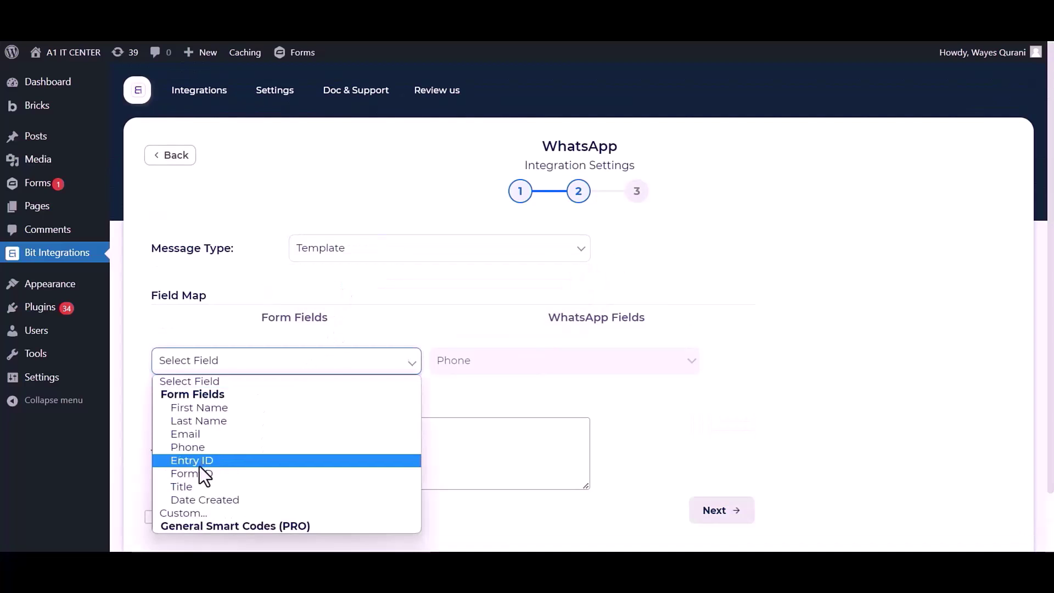
click(201, 446)
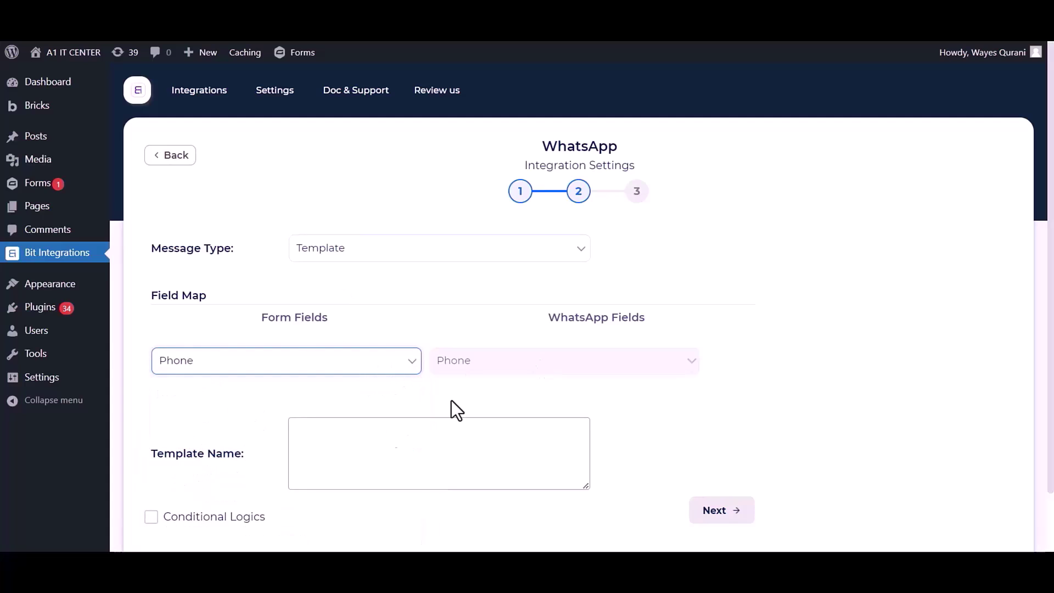
Copy hello_world from Meta's templates into Template Name and save the integration
click(341, 444)
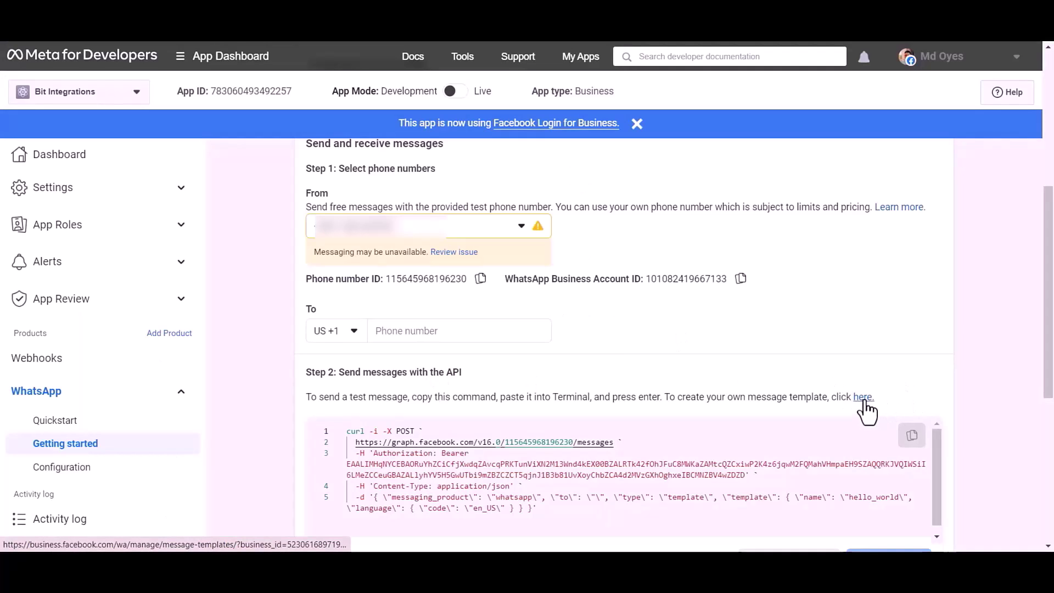
click(862, 397)
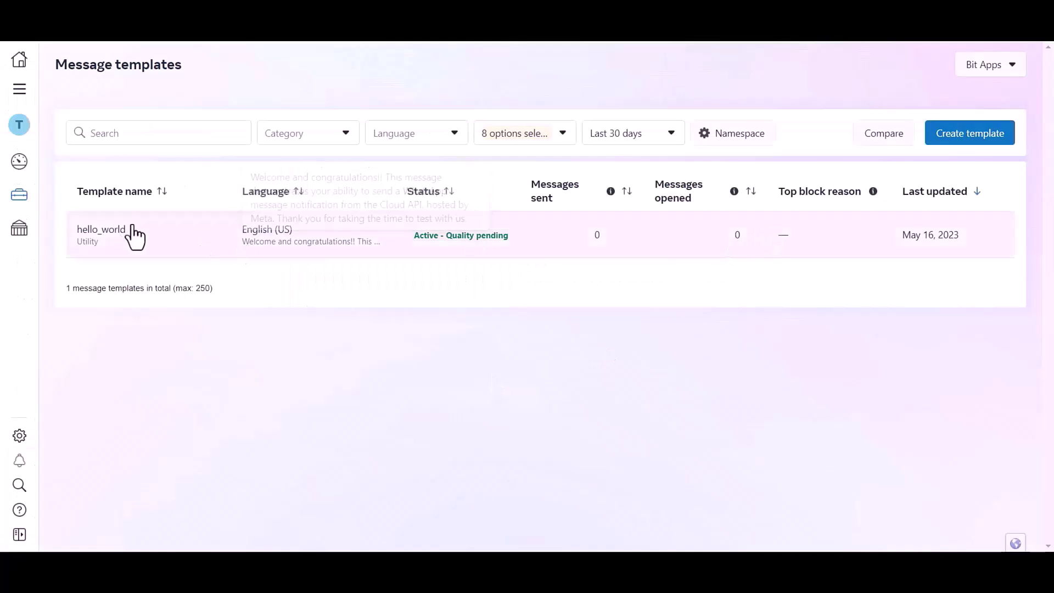
click(169, 234)
drag(70, 125, 138, 125)
key(ctrl+c)
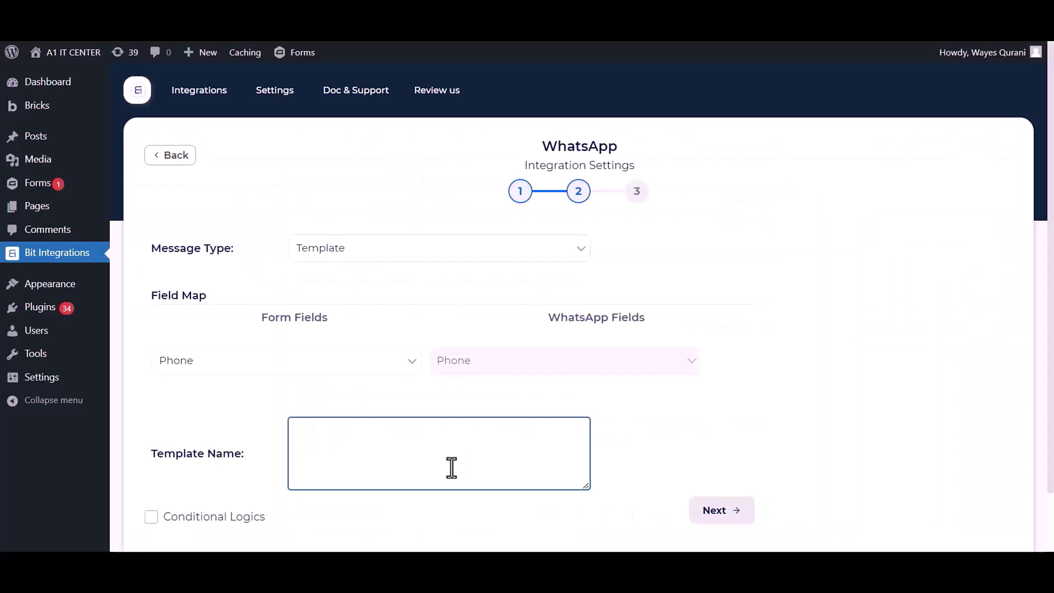
click(439, 434)
key(ctrl+v)
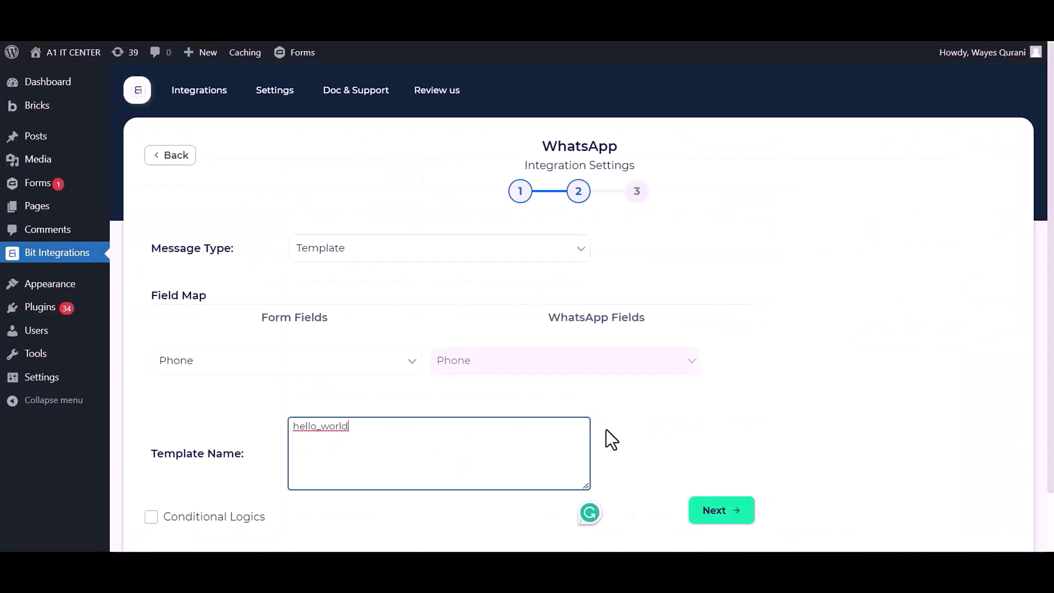
click(606, 429)
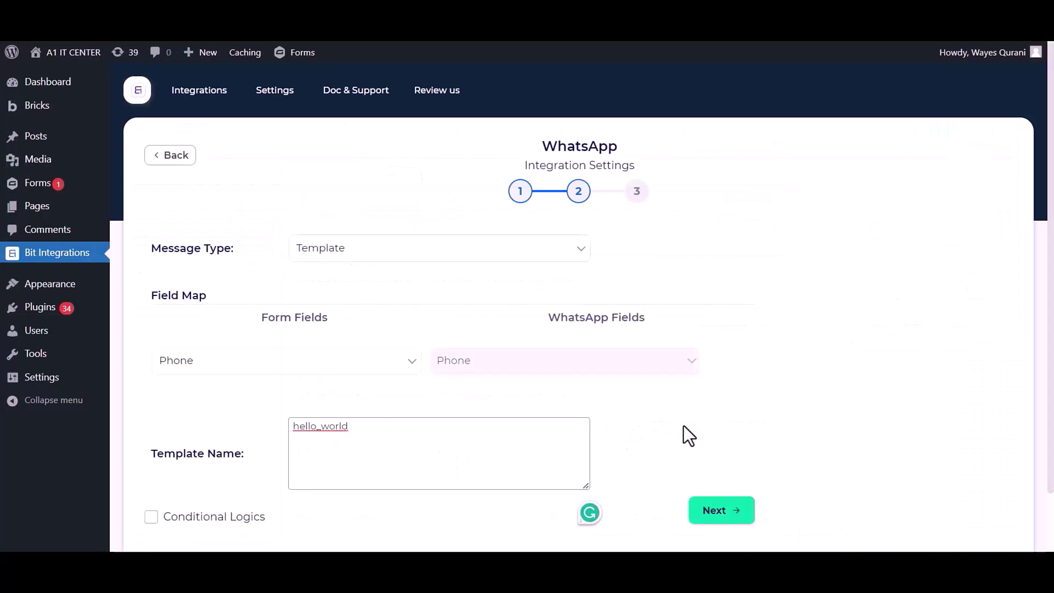
click(736, 515)
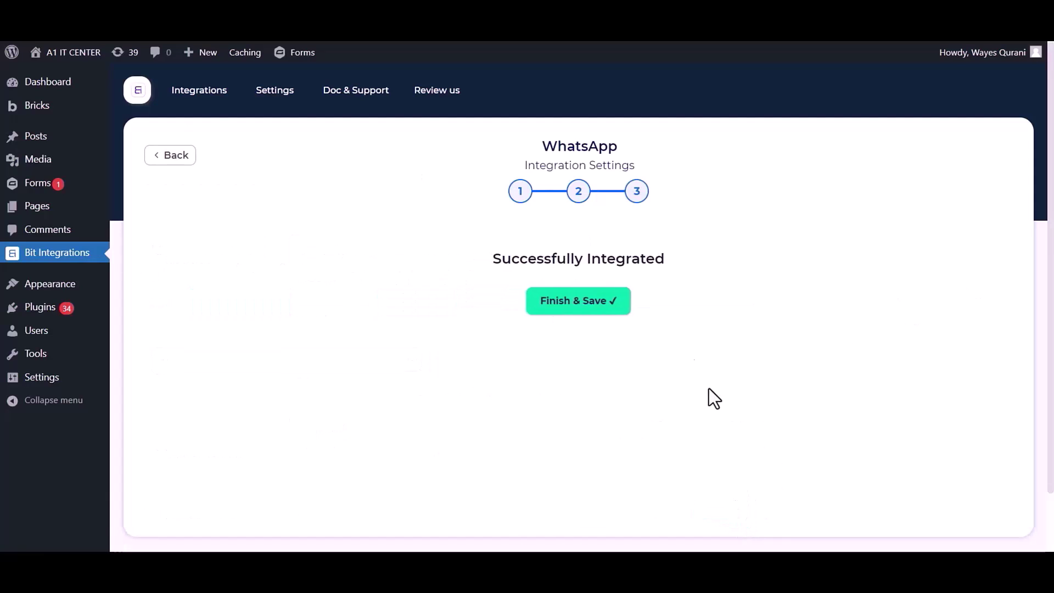
click(573, 311)
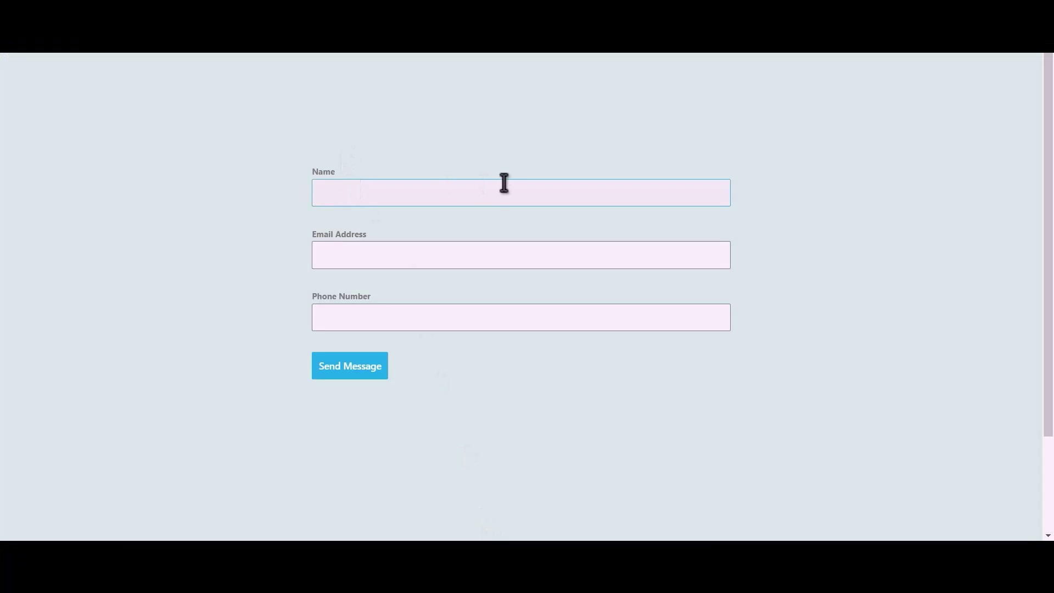
text(Bit)
text(Integra)
text(tions)
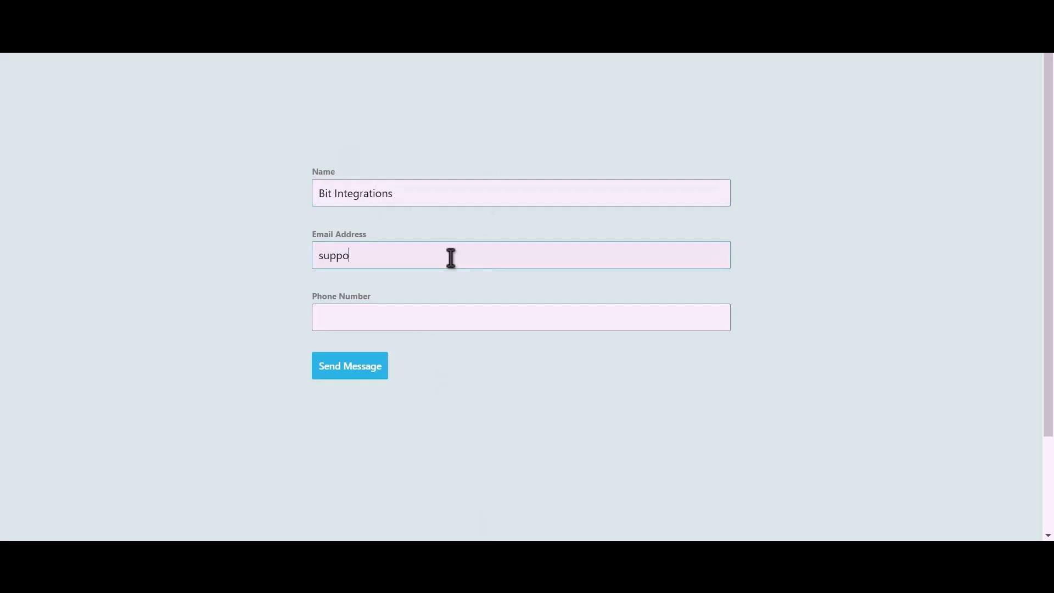
Fill in the phone number and submit the contact form
click(454, 314)
text(444)
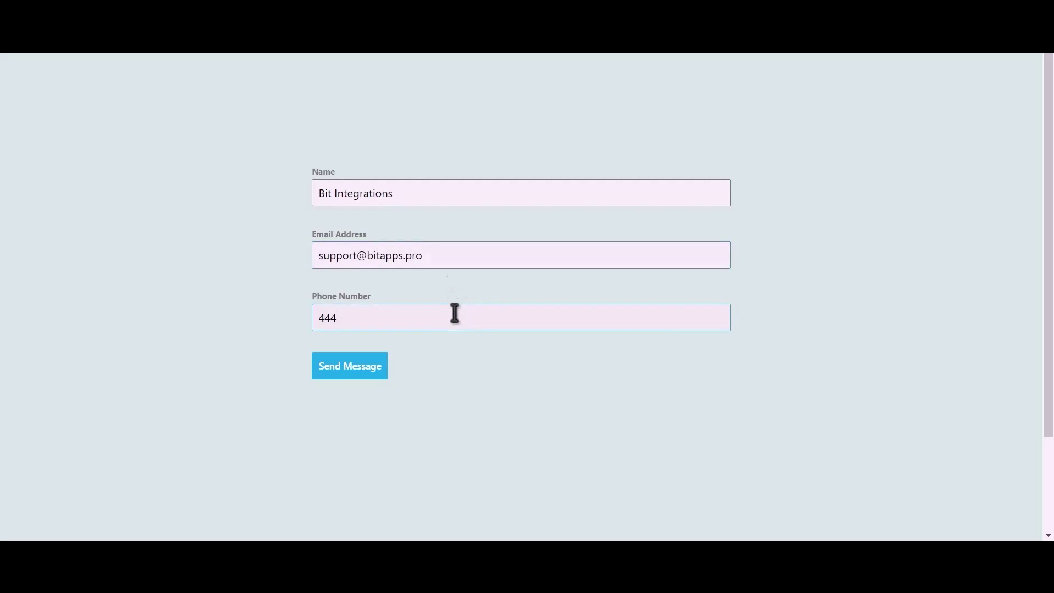
text(555666)
click(349, 370)
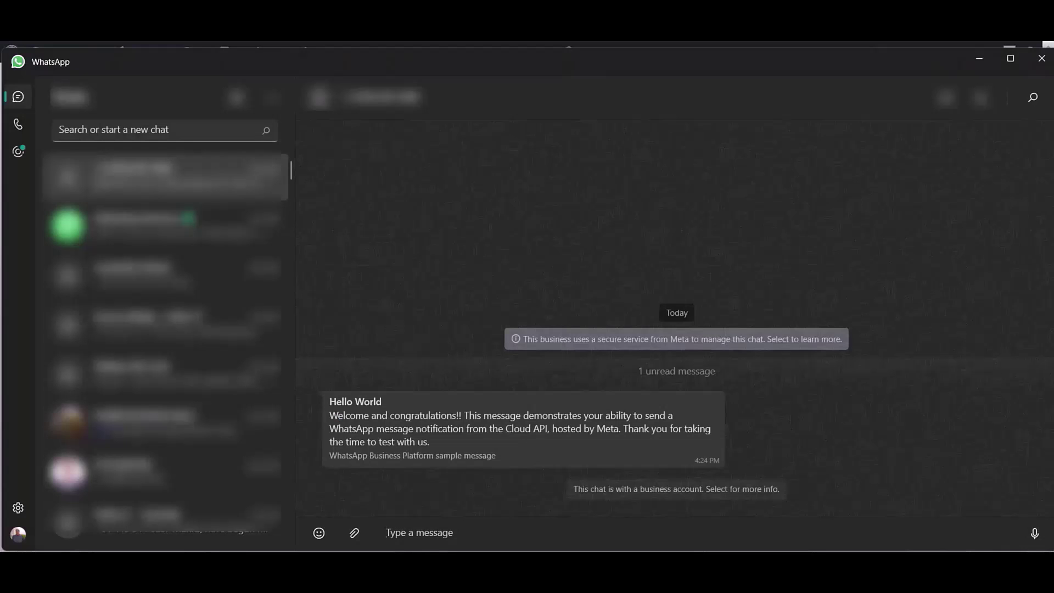
Highlight the received Hello World message in the WhatsApp business chat
triple_click(365, 411)
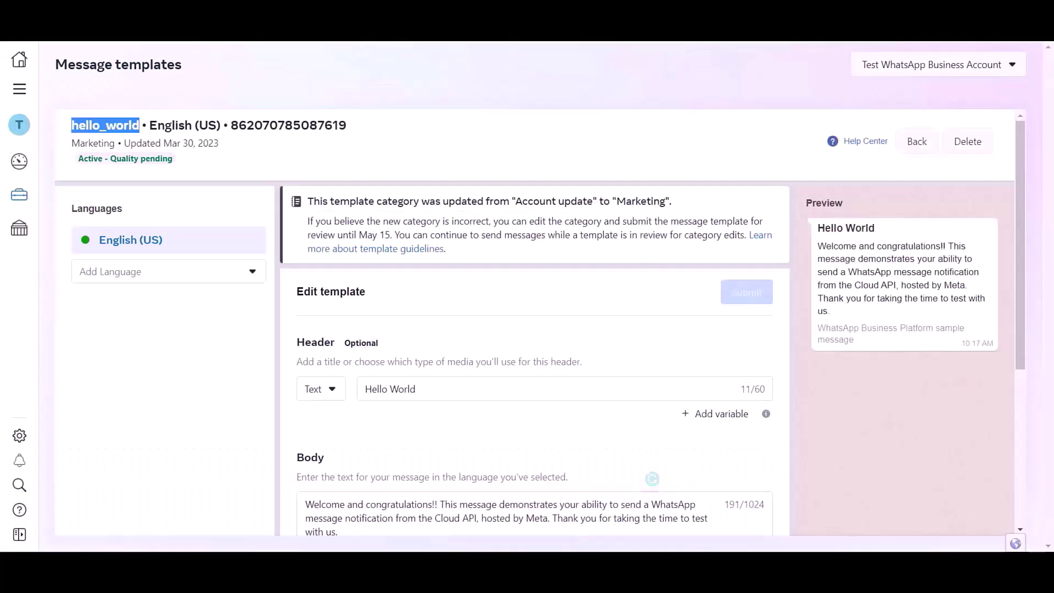
Deselect the title on the Meta hello_world template page to compare its preview
click(833, 248)
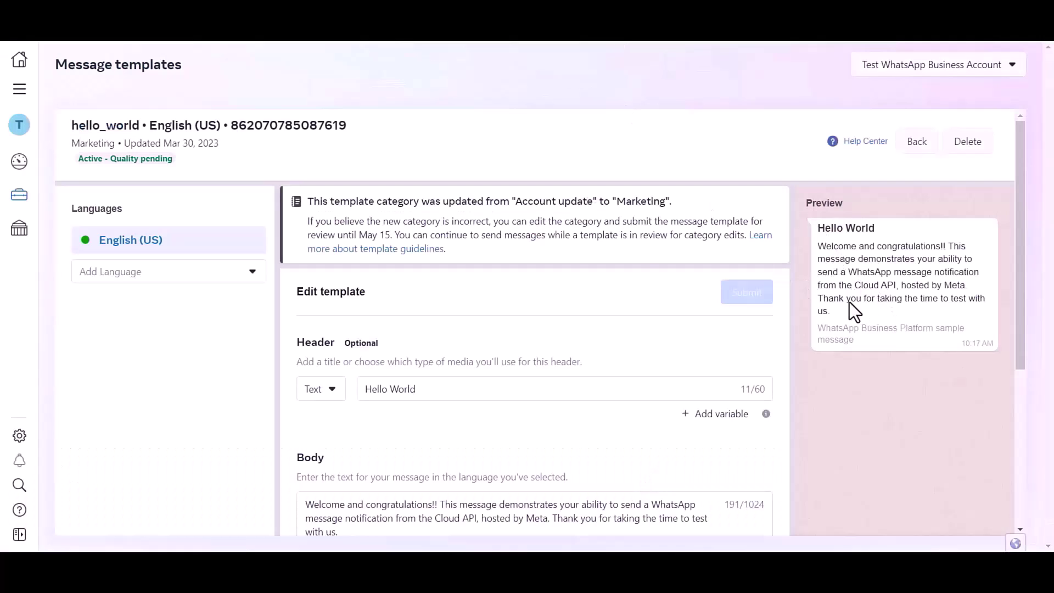